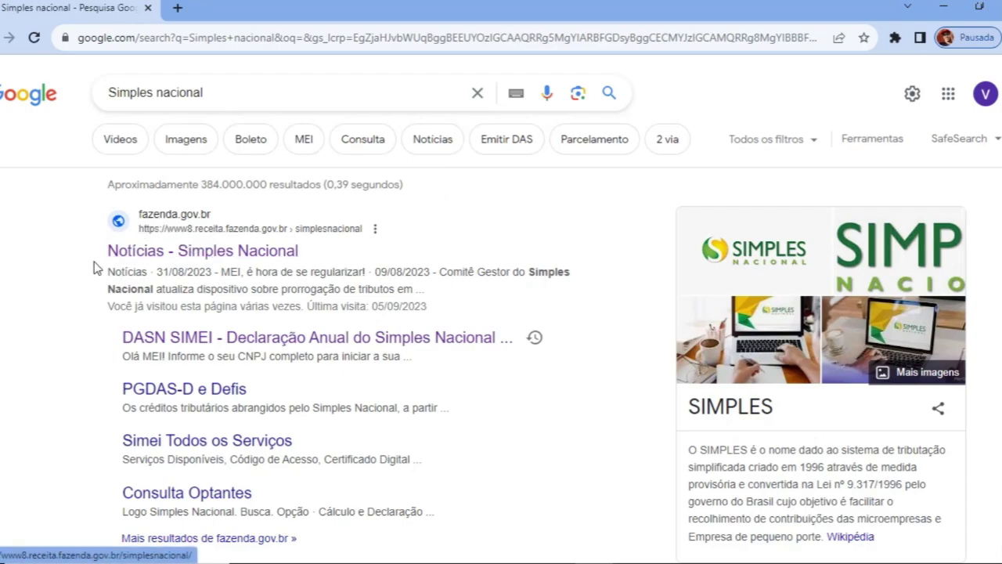
Step: Open the Simples Nacional website from the search results and go to its NFS-e MEI portal
left_click(159, 252)
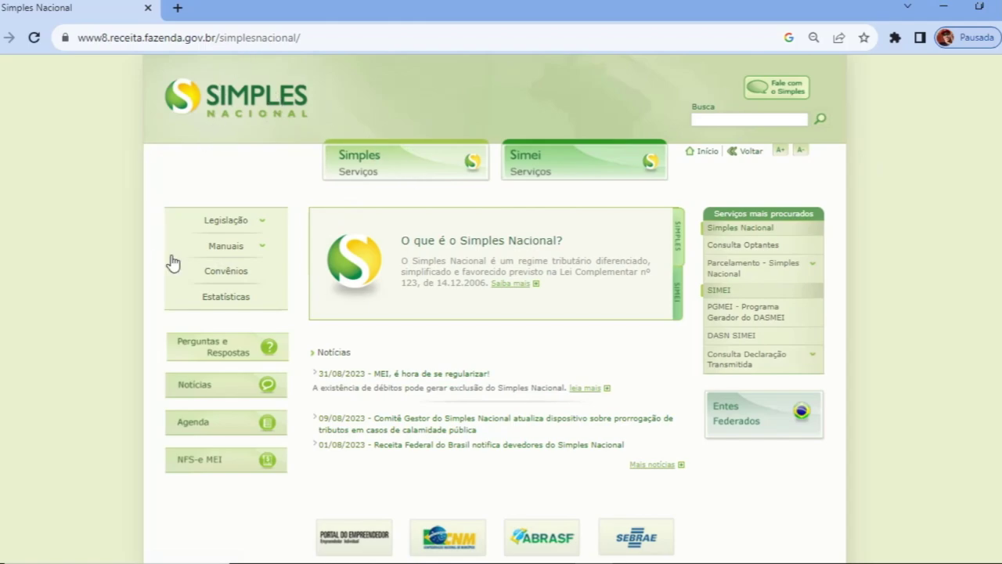
scroll(233, 196, "down", 1)
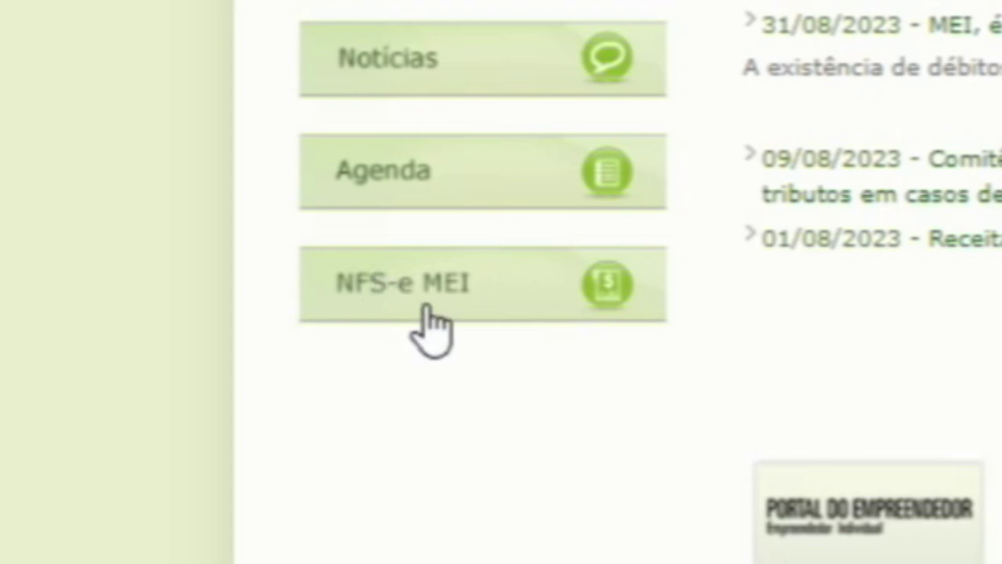
left_click(506, 283)
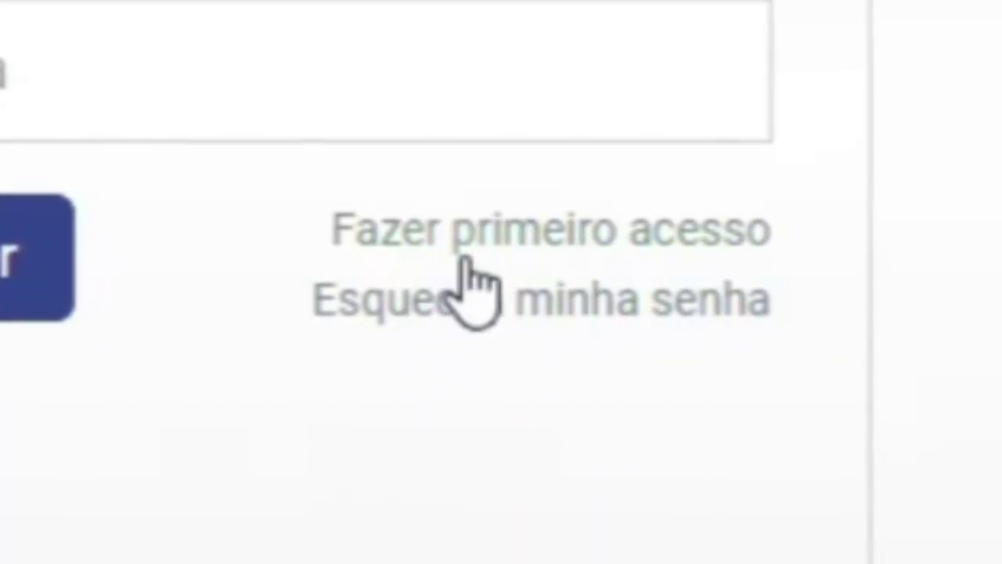
Step: Open the first-access registration form and choose CNPJ as the identification type
left_click(594, 229)
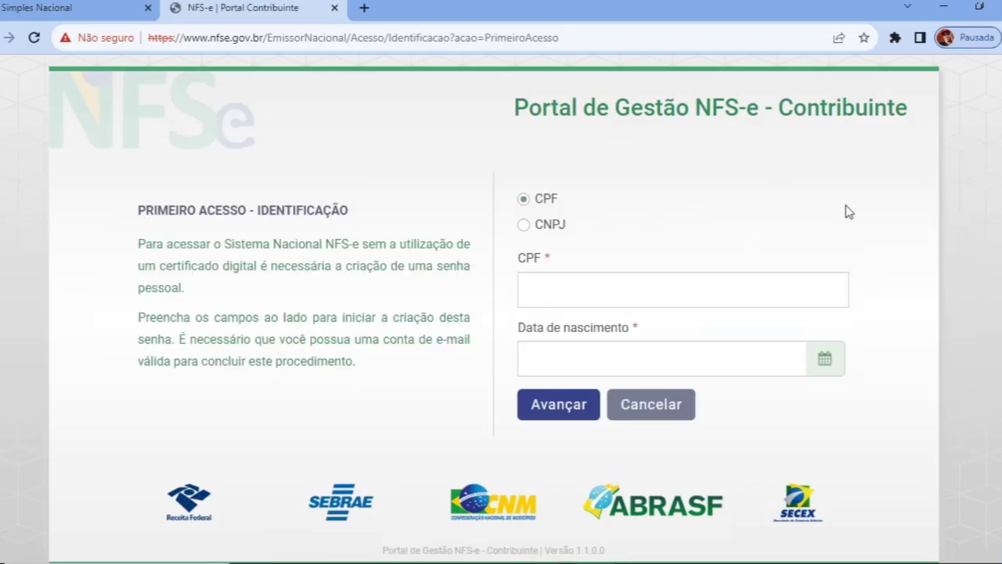
left_click(524, 226)
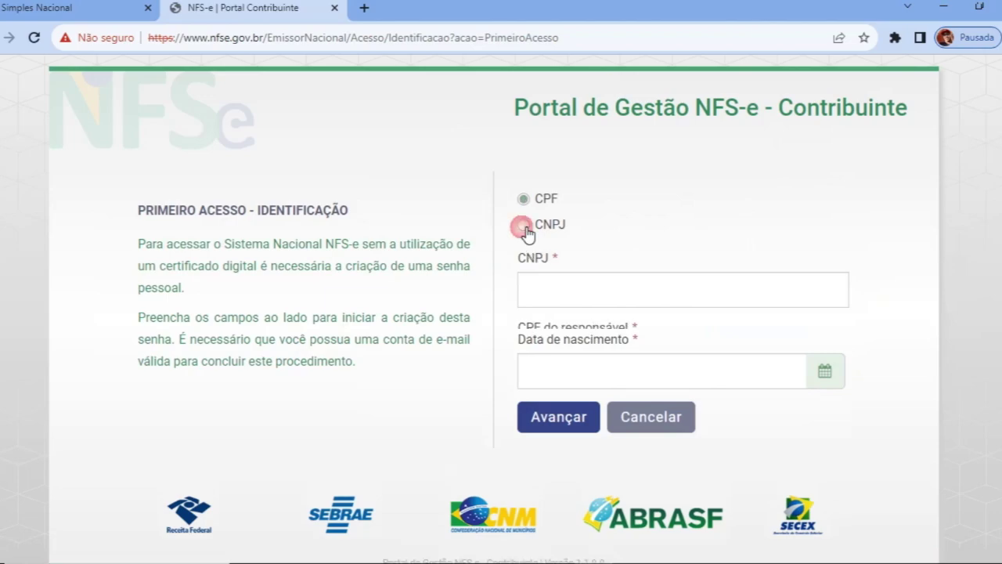
scroll(638, 175, "down", 1)
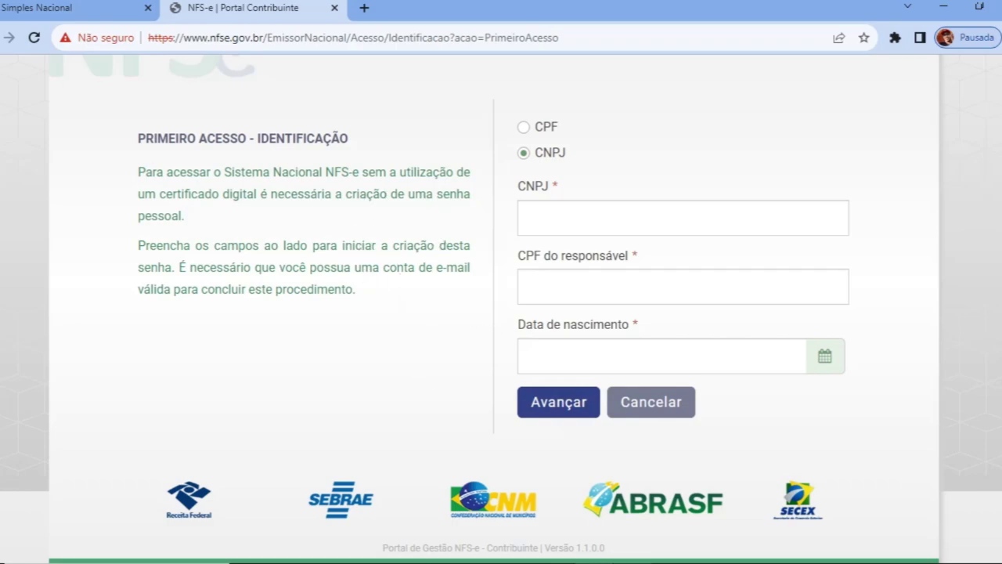
Step: Cancel the first-access registration and return to the portal's login page
left_click(670, 495)
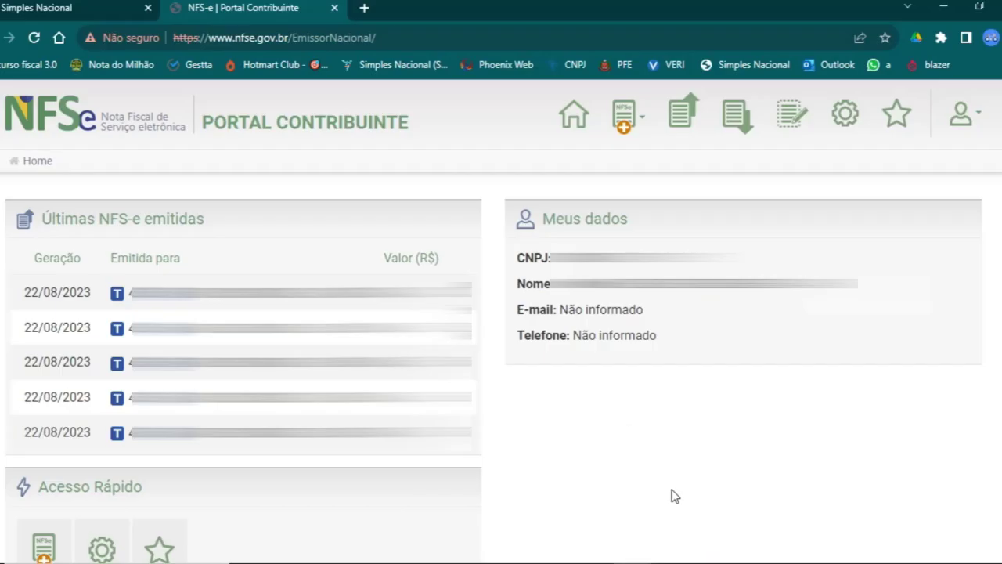
mouse_move(593, 563)
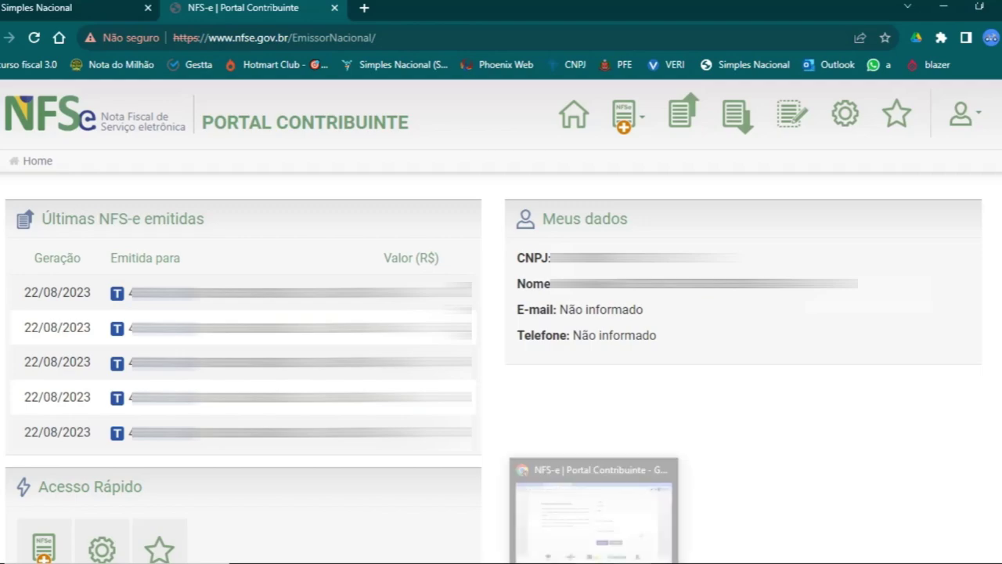
left_click(594, 505)
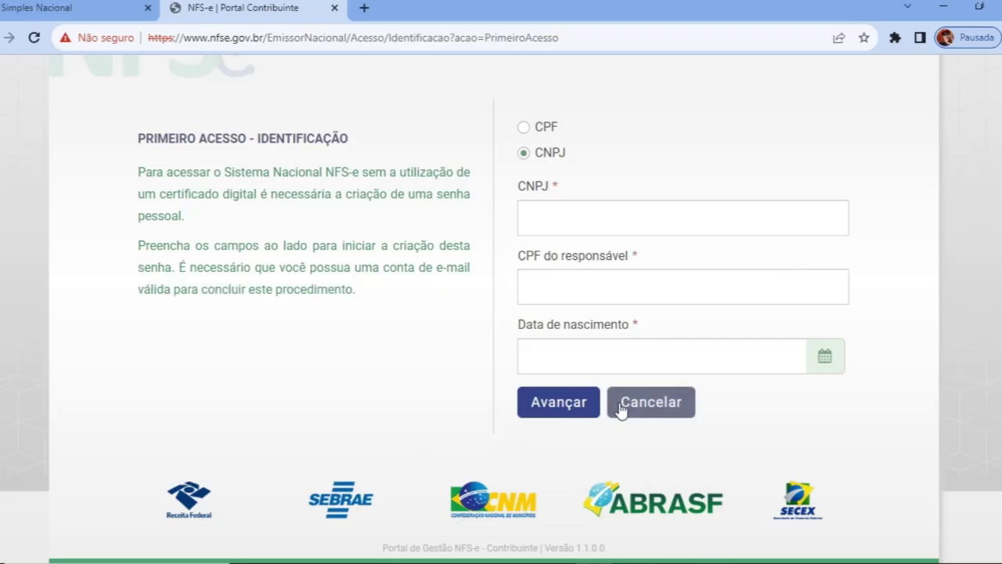
scroll(360, 368, "up", 1)
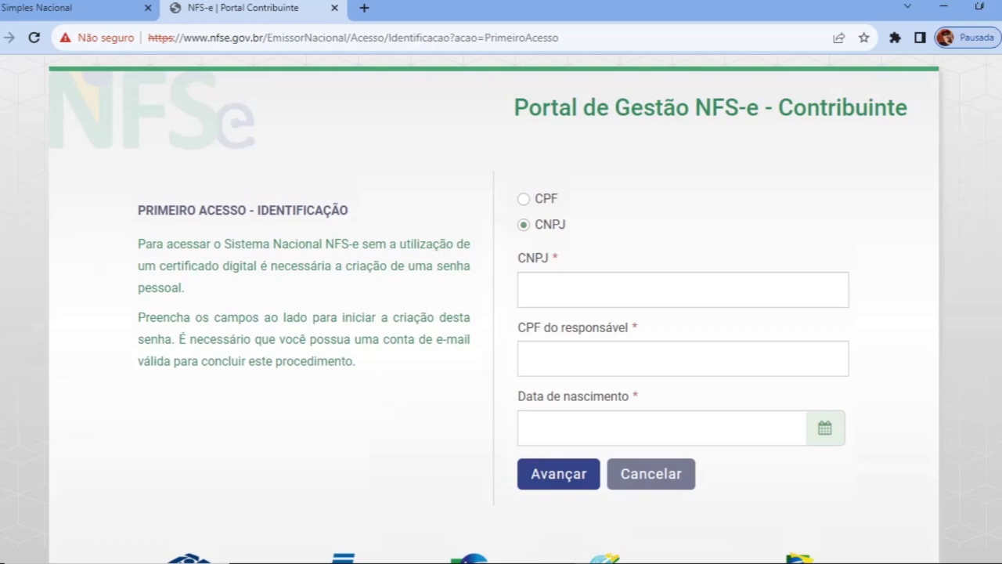
left_click(651, 474)
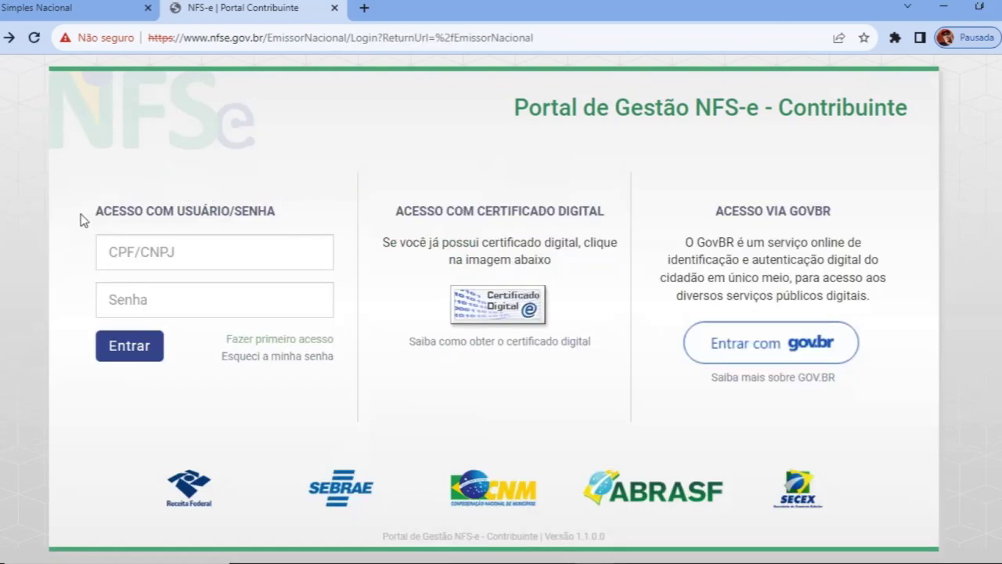
left_click_drag(92, 211, 284, 211)
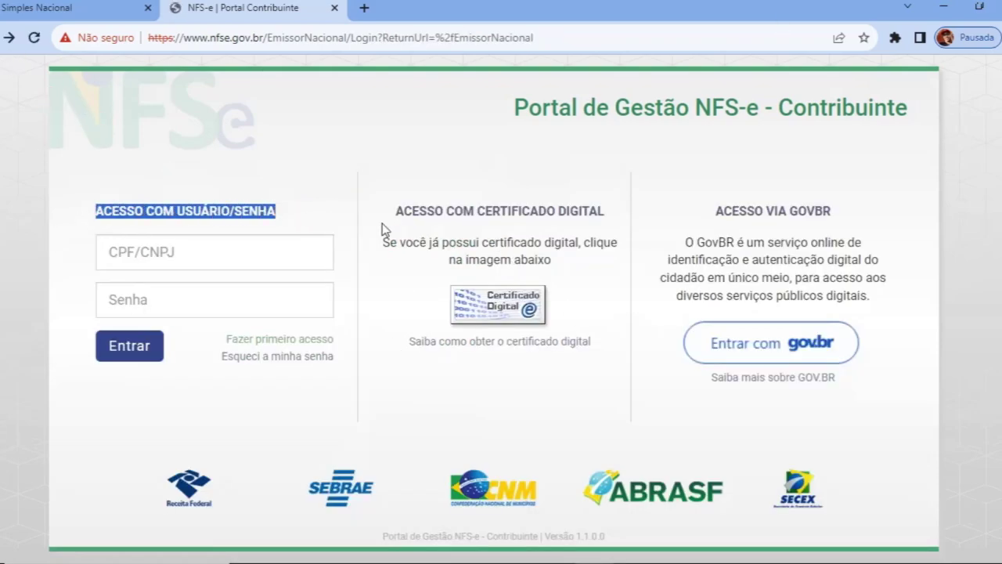
left_click(293, 261)
left_click(169, 313)
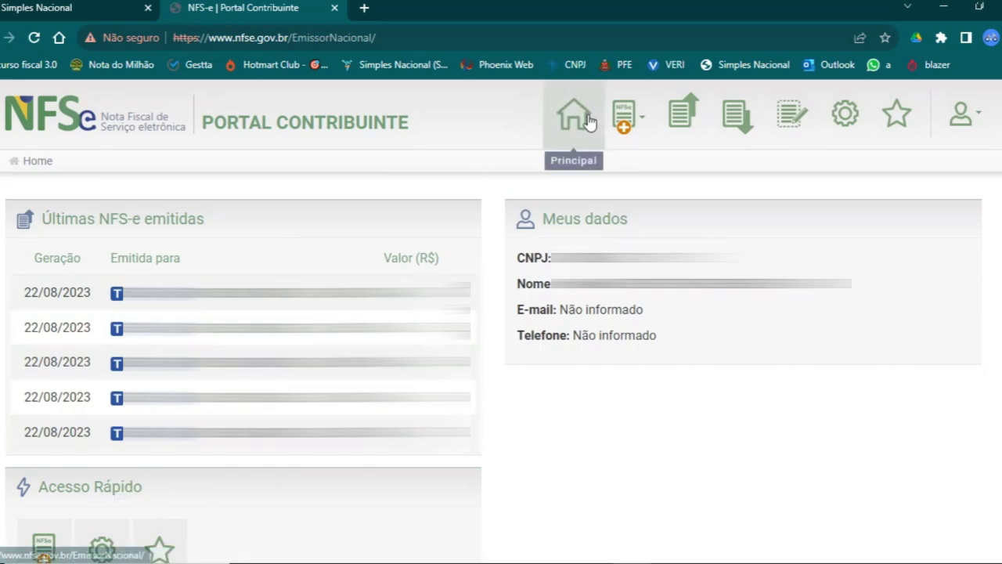
Step: Start a new NFS-e using the complete emission type (Emissão completa)
left_click(623, 119)
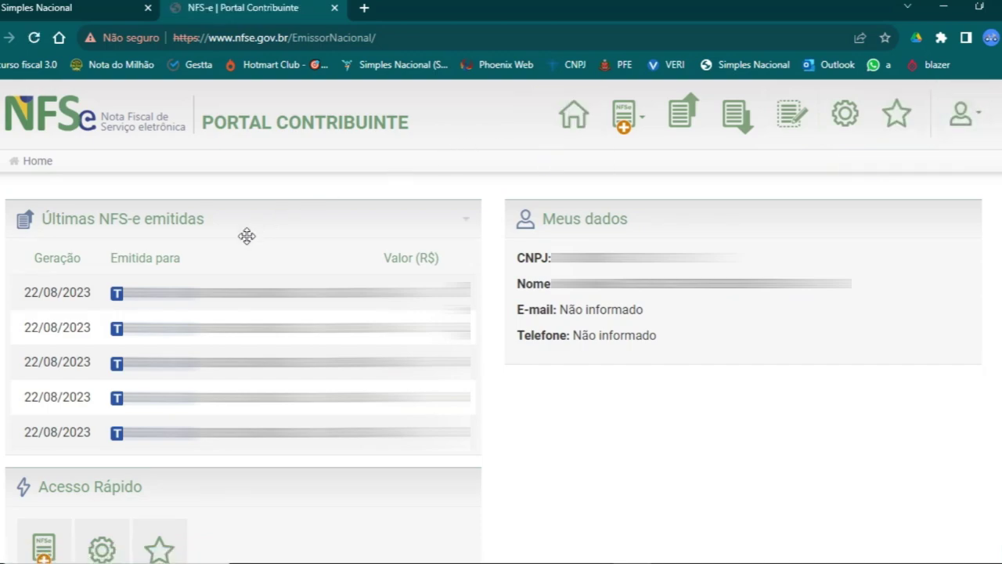
left_click(624, 115)
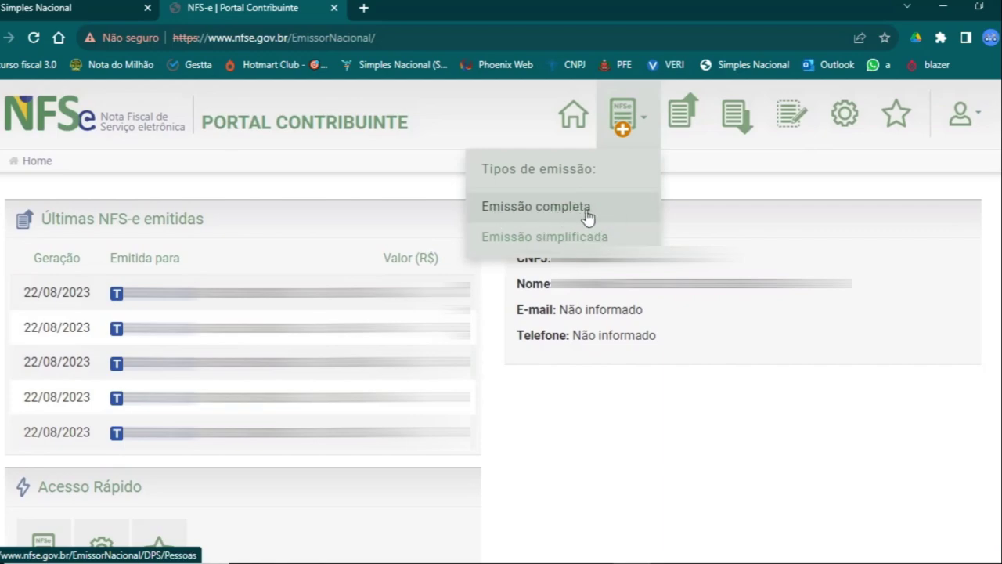
left_click(588, 216)
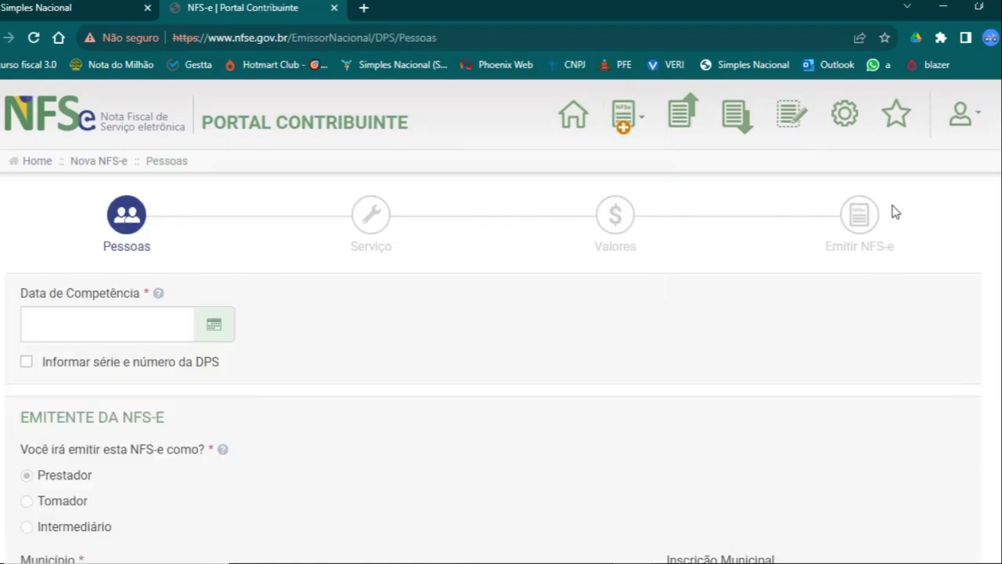
Step: Set the invoice's Data de Competência to 05/09/2023
scroll(443, 289, "down", 1)
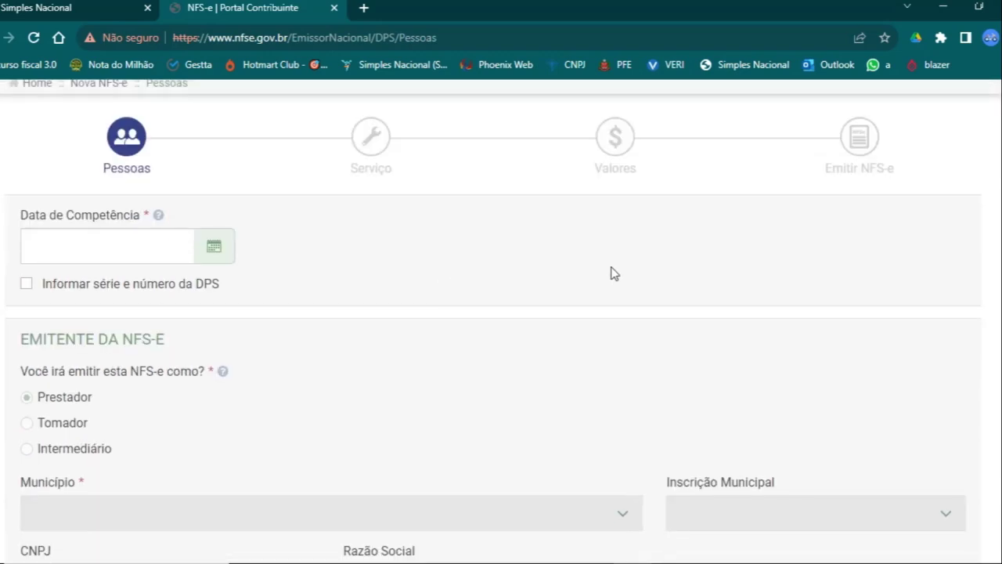
left_click(77, 246)
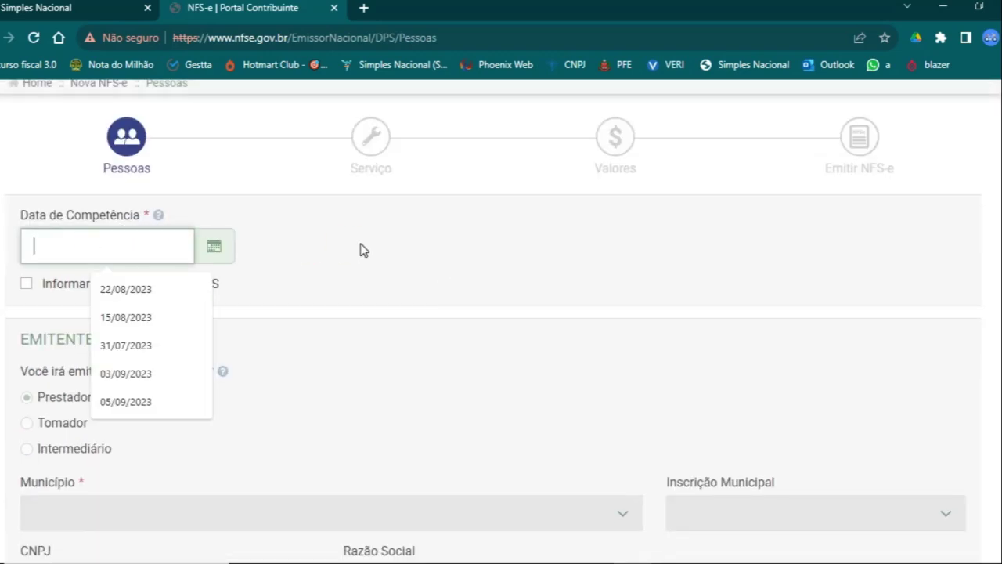
type("05/09/2023")
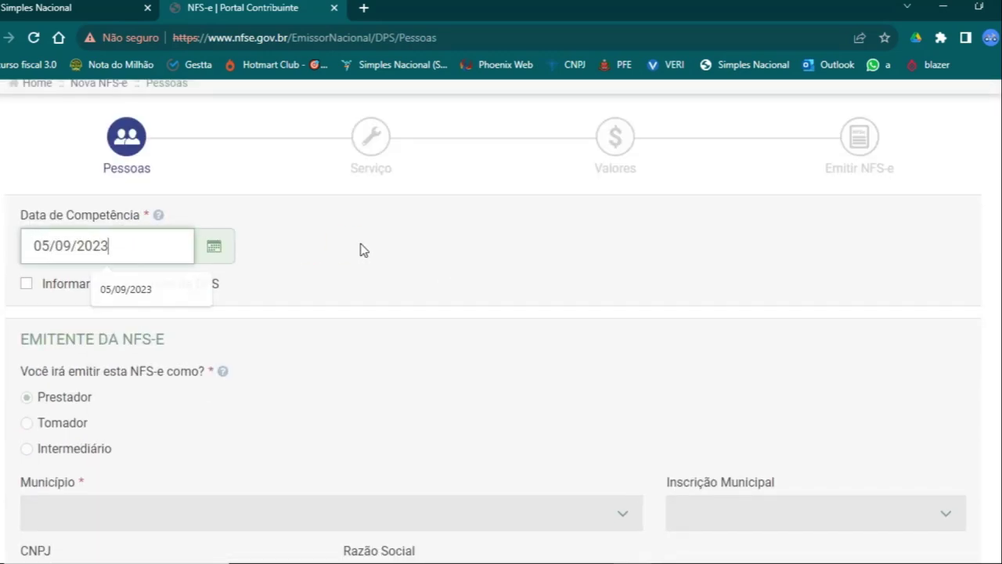
Step: Set the location of the Tomador do Serviço to Brasil
scroll(430, 237, "down", 1)
scroll(347, 213, "down", 1)
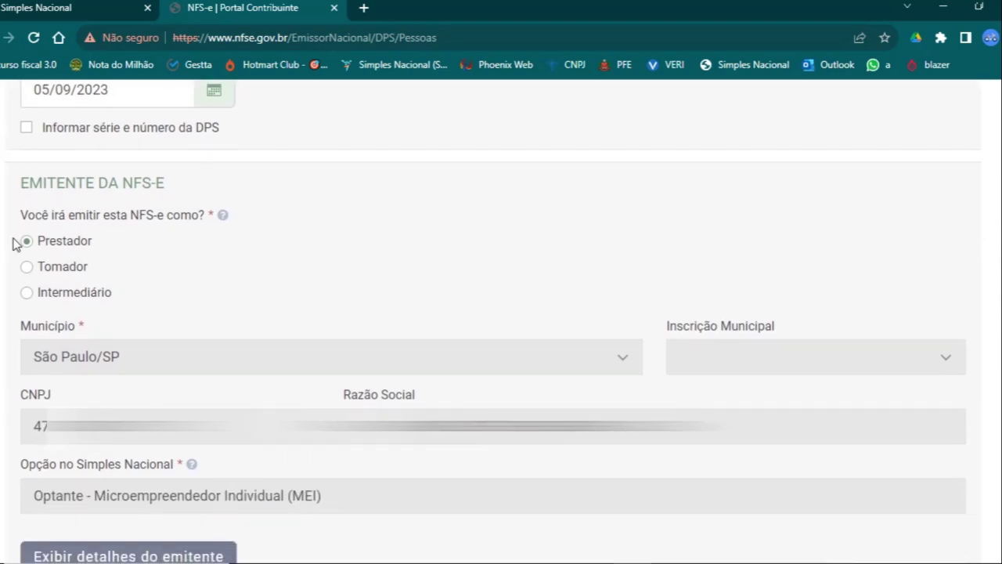
scroll(89, 252, "down", 2)
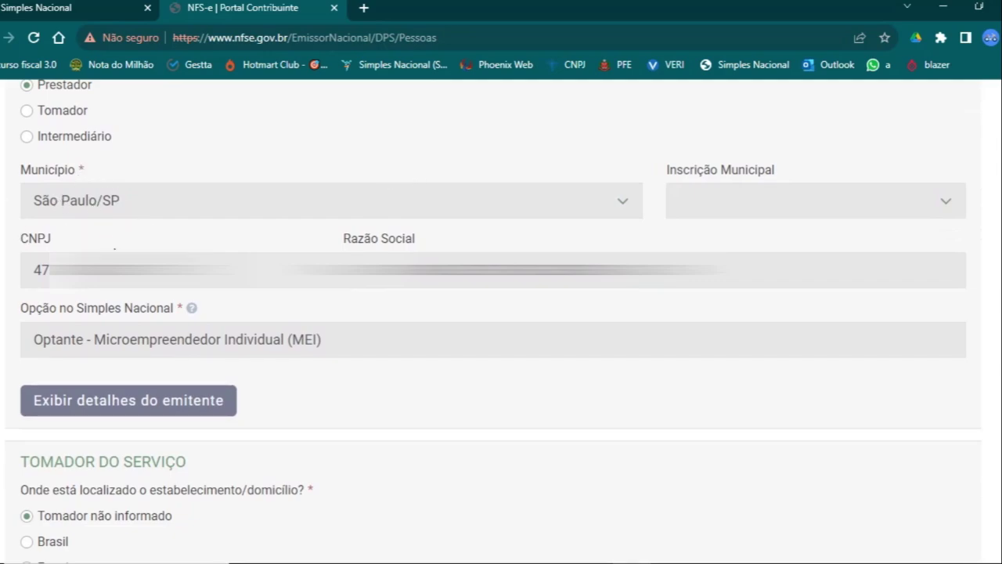
scroll(496, 240, "down", 1)
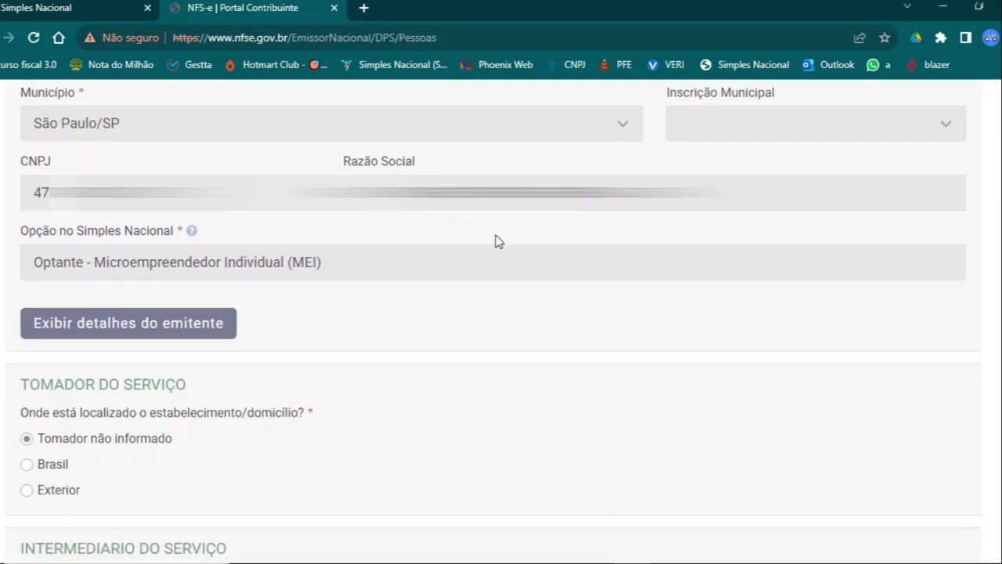
scroll(548, 233, "up", 1)
scroll(286, 235, "down", 2)
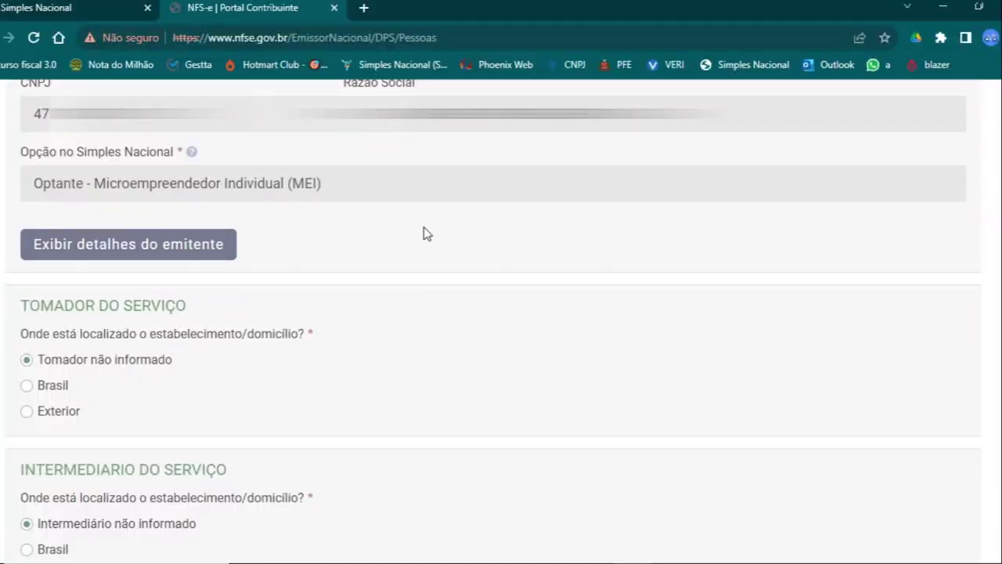
scroll(458, 205, "down", 2)
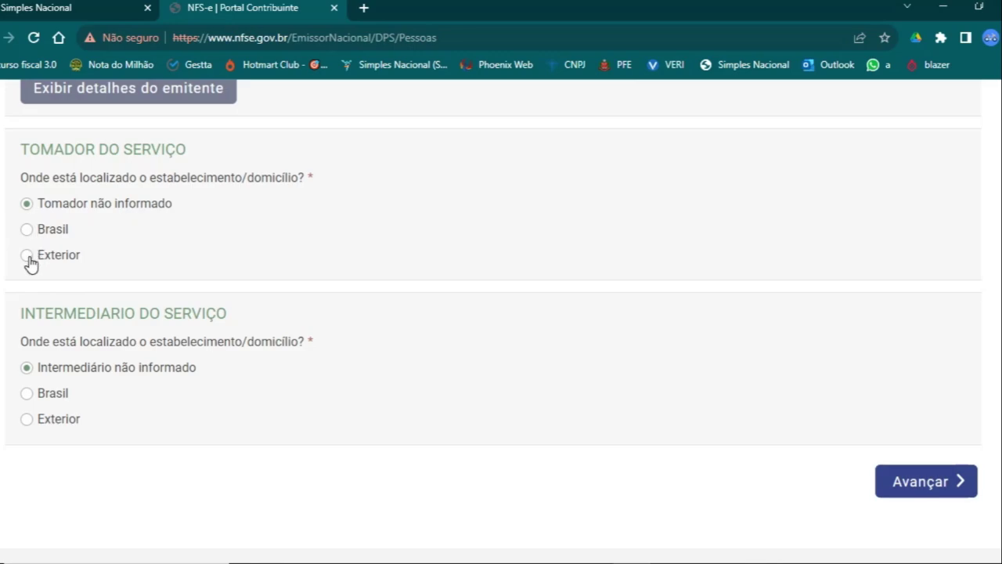
left_click(29, 230)
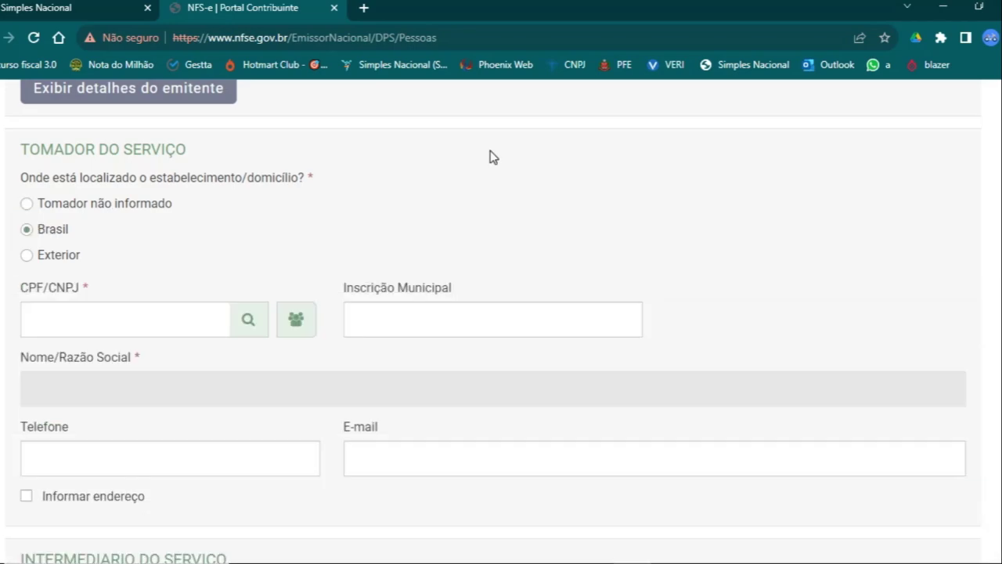
Step: Fill in the Tomador's CNPJ with the number kept in Notepad and look up its registration data
scroll(746, 230, "down", 2)
scroll(505, 263, "up", 1)
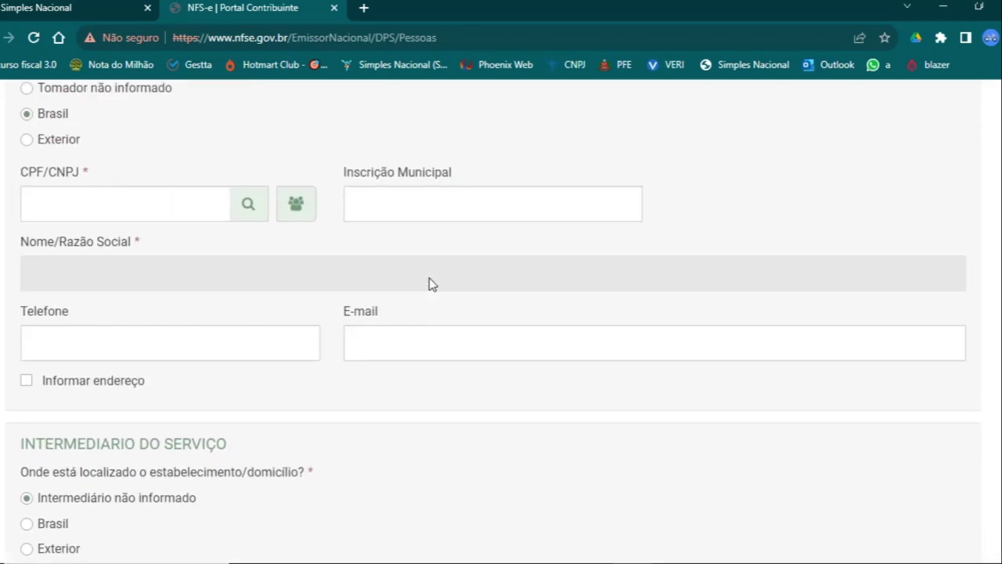
scroll(429, 283, "up", 2)
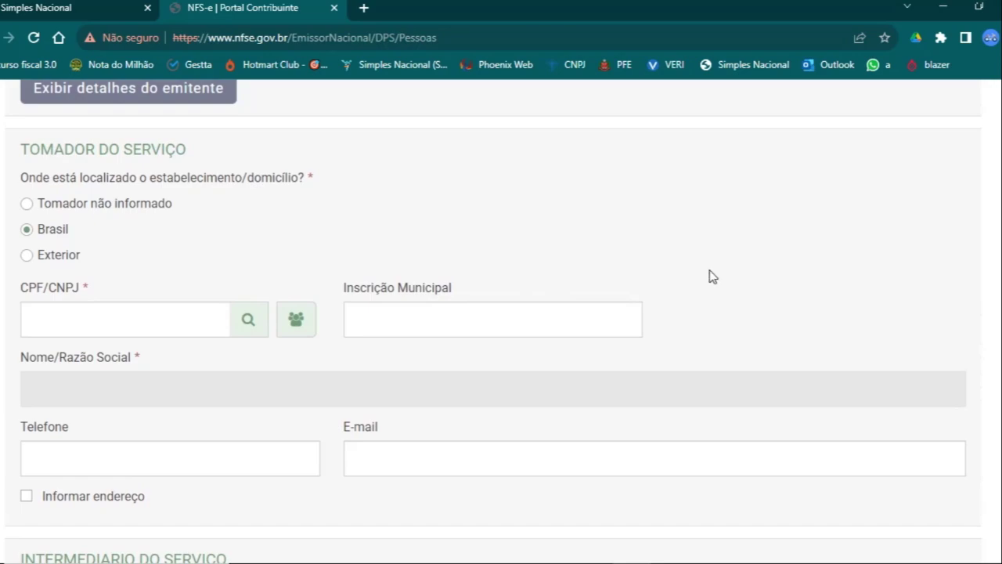
key("alt+Tab")
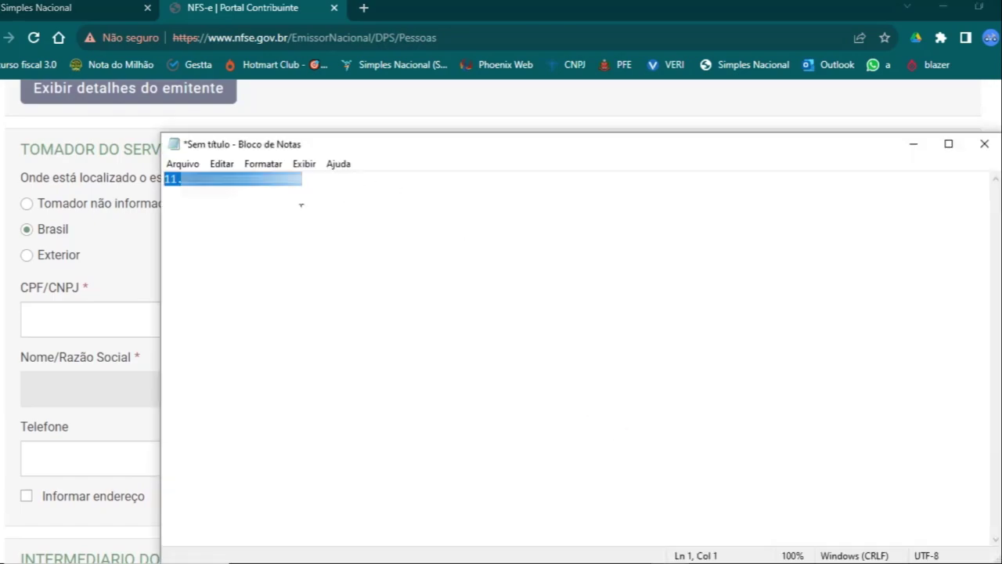
left_click(1, 196)
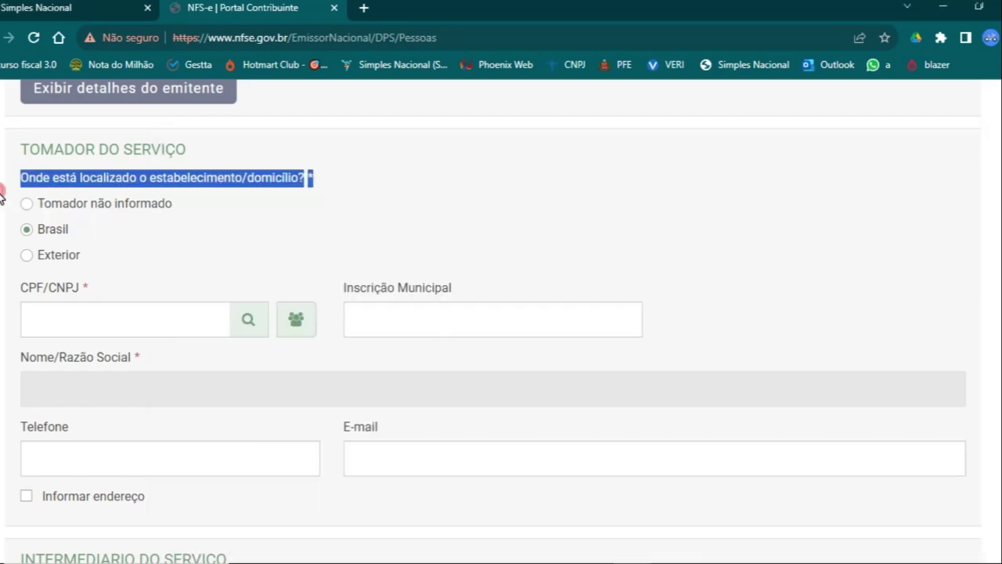
left_click(131, 321)
key("ctrl+v")
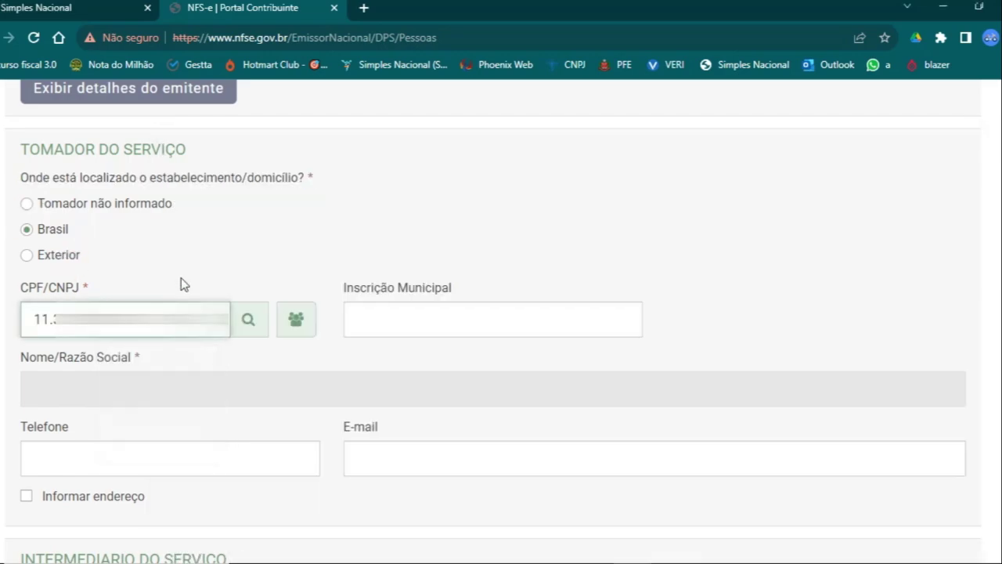
key("Tab")
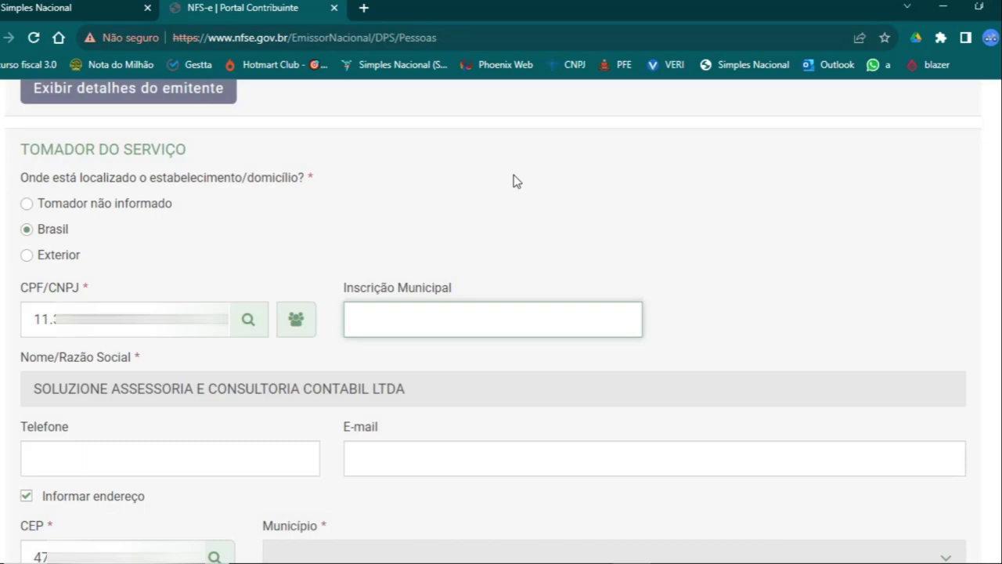
scroll(233, 188, "down", 1)
left_click(251, 245)
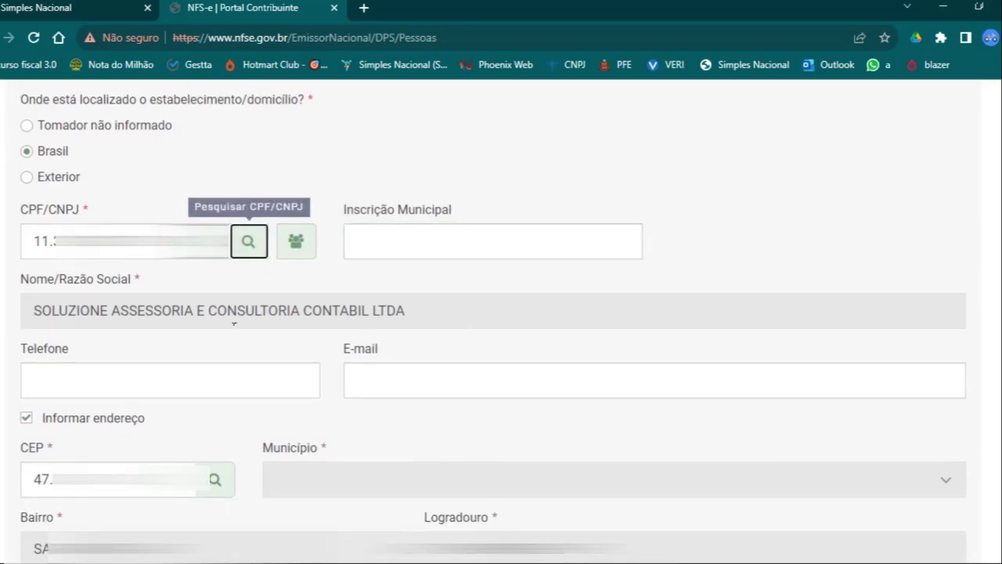
left_click_drag(42, 312, 423, 302)
scroll(581, 156, "down", 2)
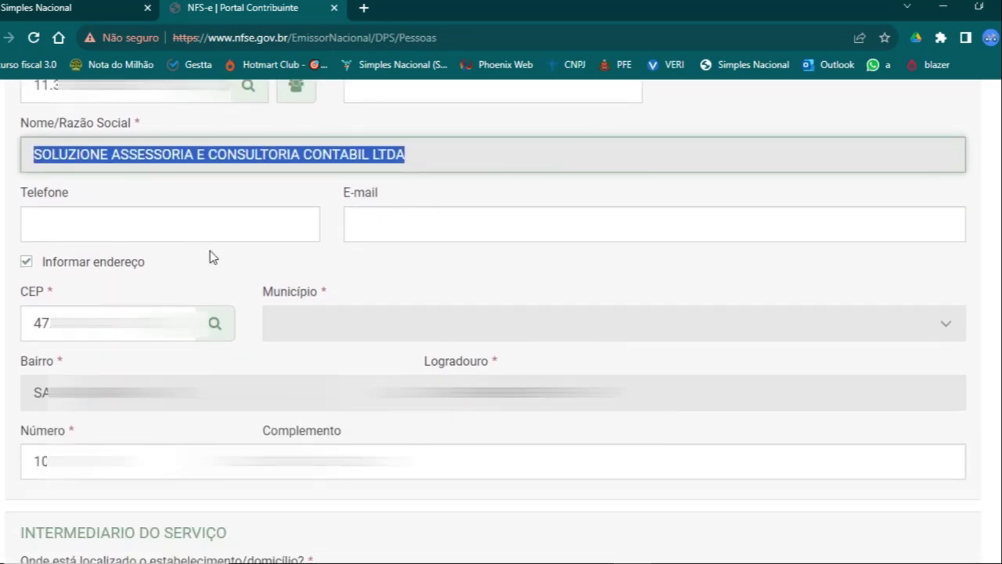
left_click(208, 230)
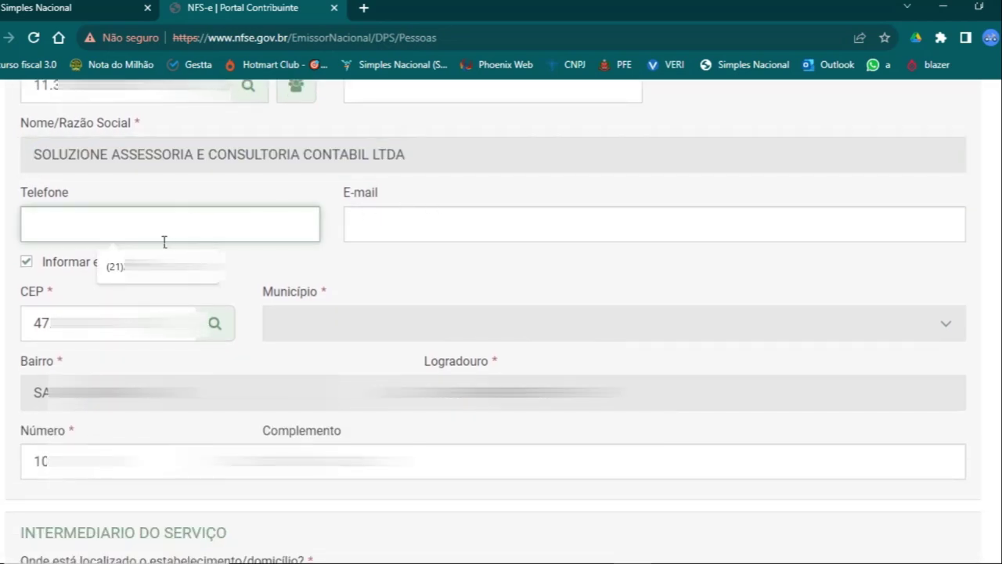
double_click(483, 255)
left_click(501, 281)
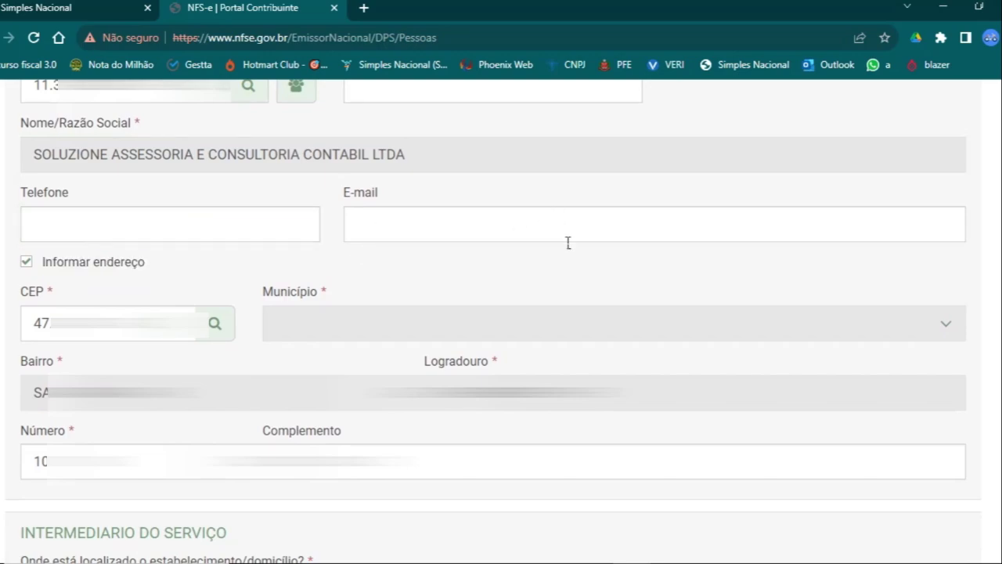
Step: Replace the Tomador's CEP with the correct postal code and look up its address data
scroll(269, 327, "down", 1)
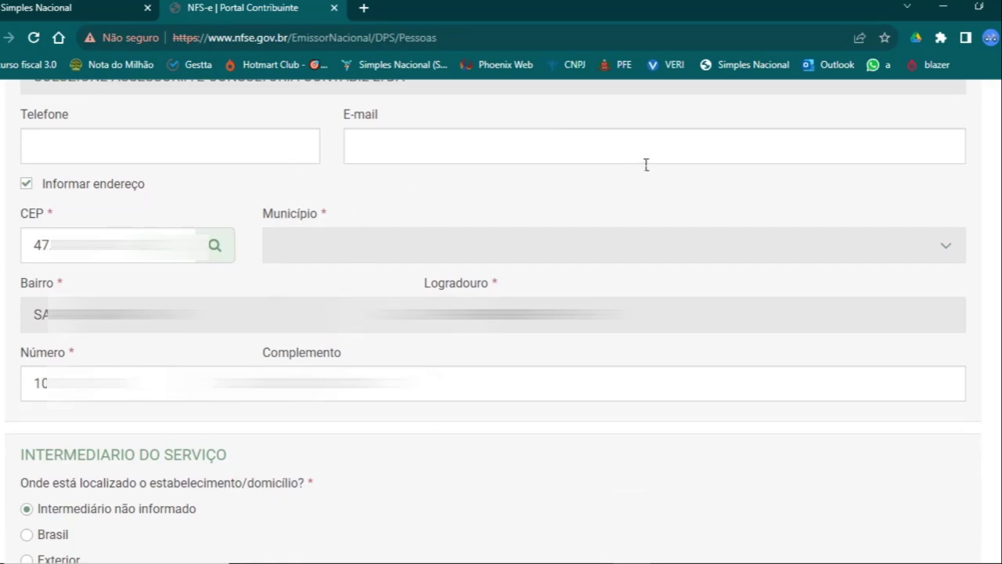
scroll(571, 268, "up", 1)
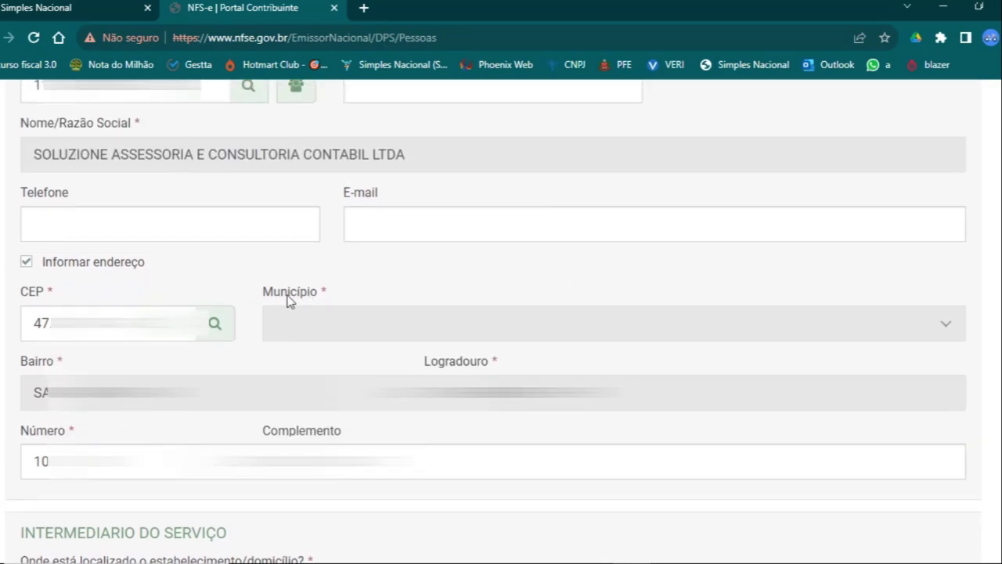
left_click(34, 332)
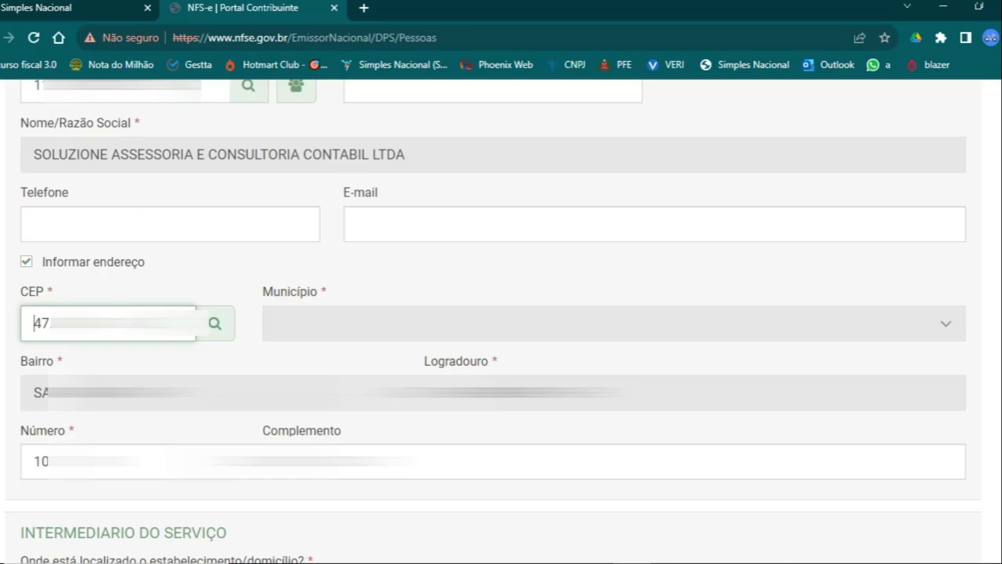
scroll(284, 405, "down", 3)
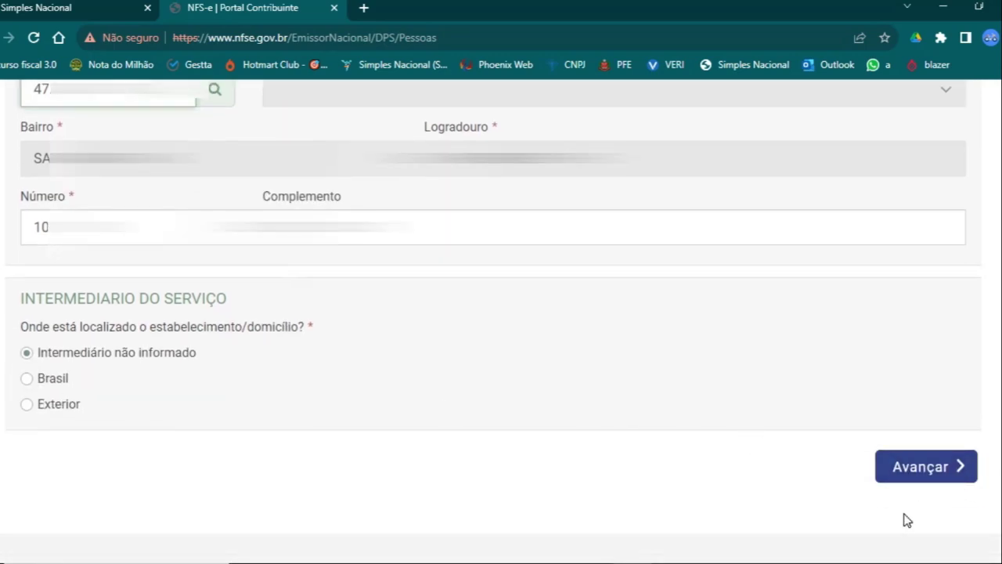
scroll(904, 521, "up", 4)
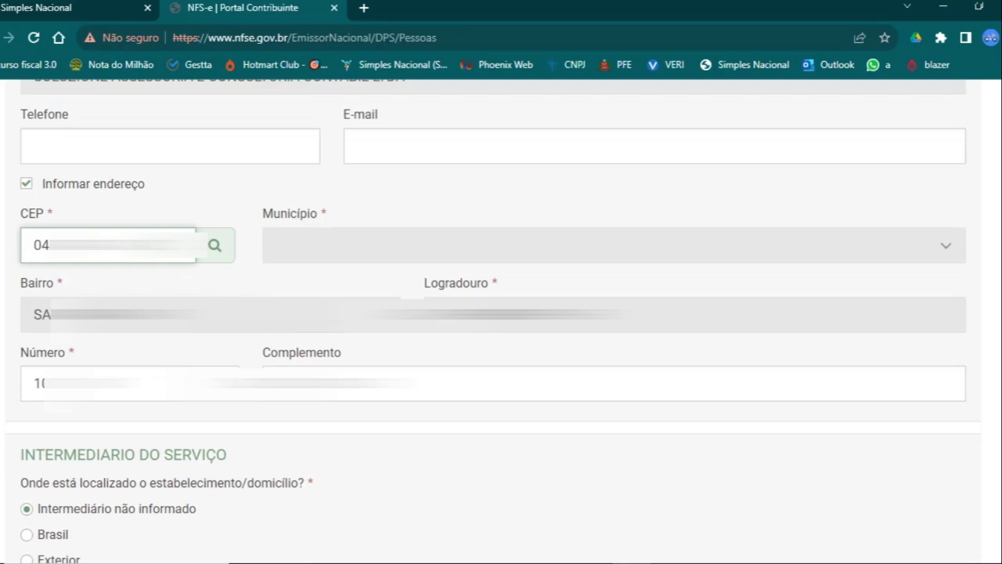
left_click(221, 251)
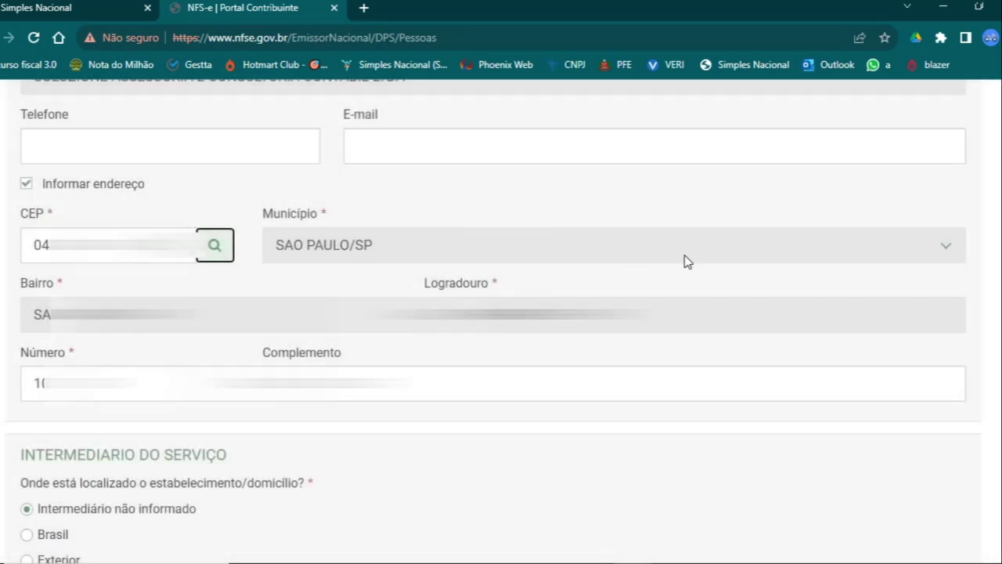
Step: Review the completed Pessoas form and advance the invoice to the Serviço stage
scroll(708, 354, "up", 2)
scroll(447, 264, "down", 4)
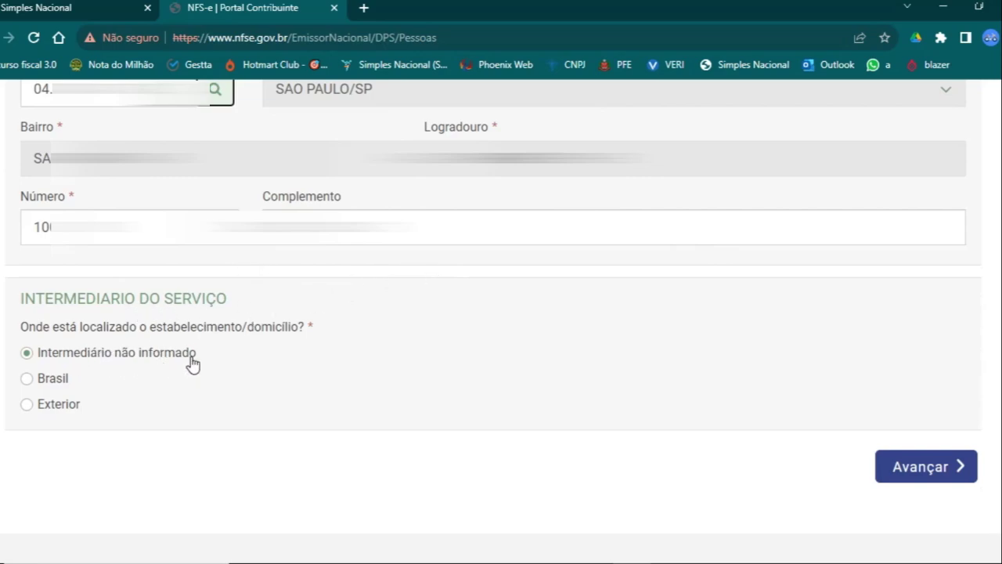
scroll(569, 327, "up", 15)
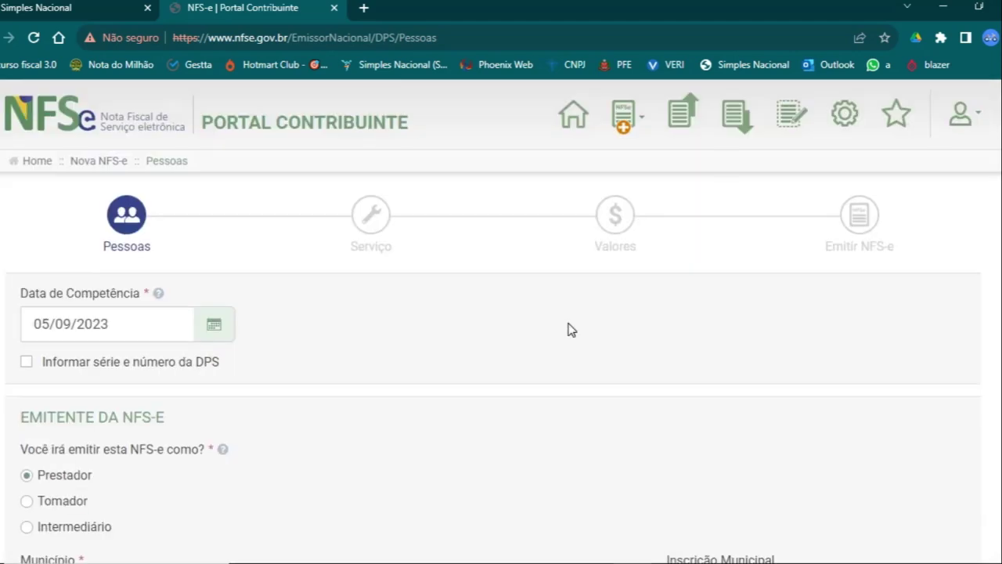
scroll(569, 327, "down", 6)
scroll(568, 327, "down", 10)
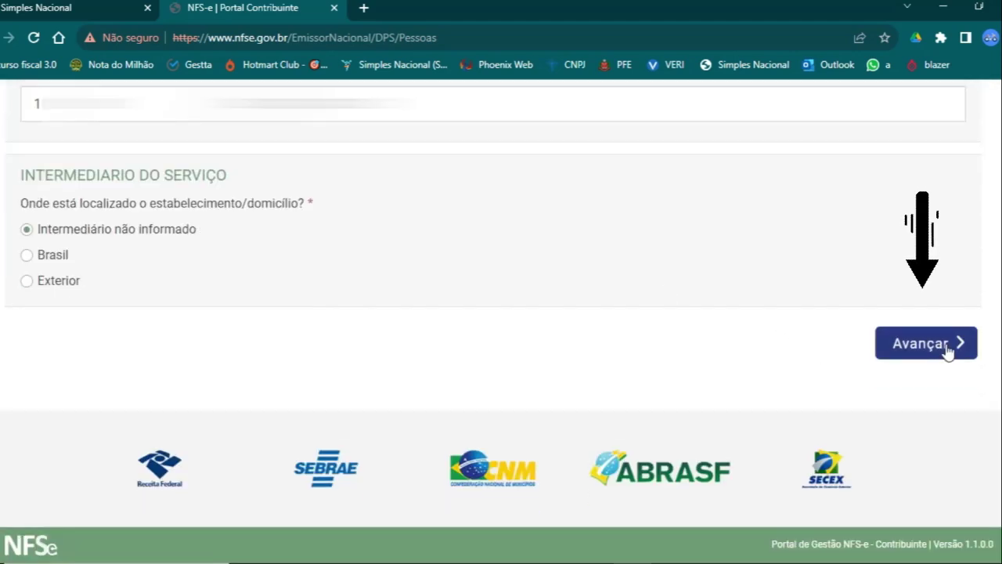
left_click(926, 342)
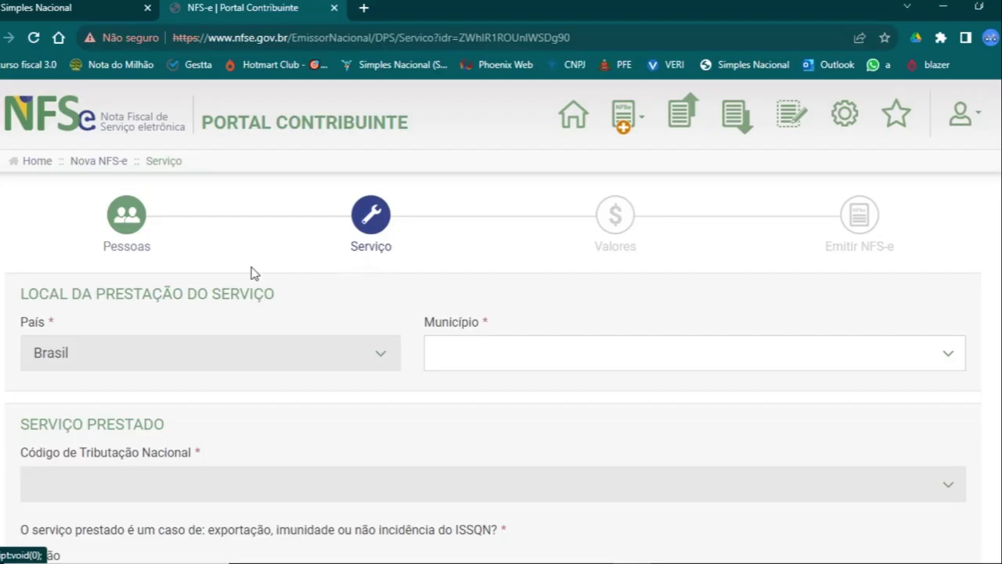
Step: Set the Município of the Local da Prestação do Serviço to São Paulo/SP
scroll(253, 271, "down", 1)
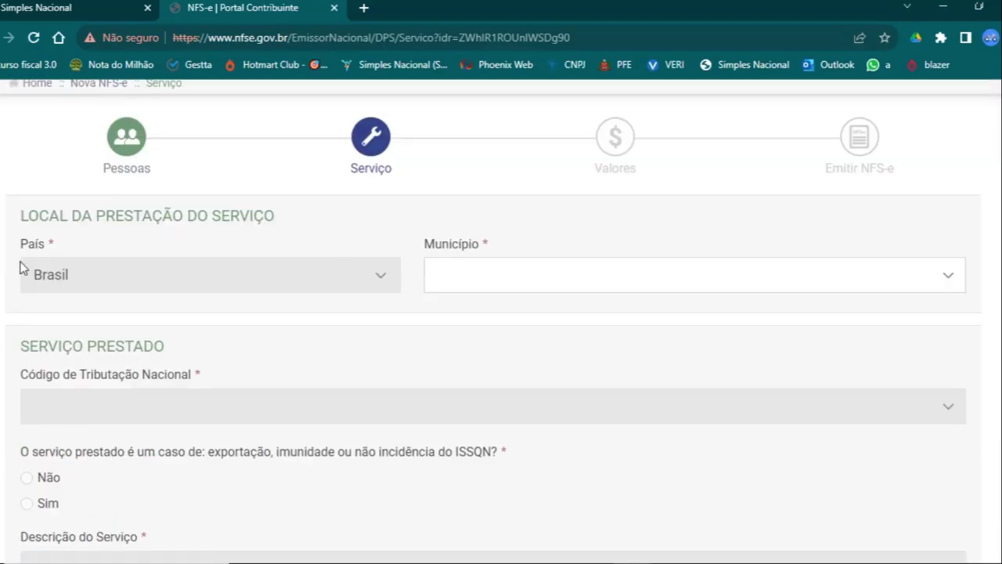
scroll(88, 275, "down", 2)
scroll(240, 257, "up", 2)
left_click(520, 286)
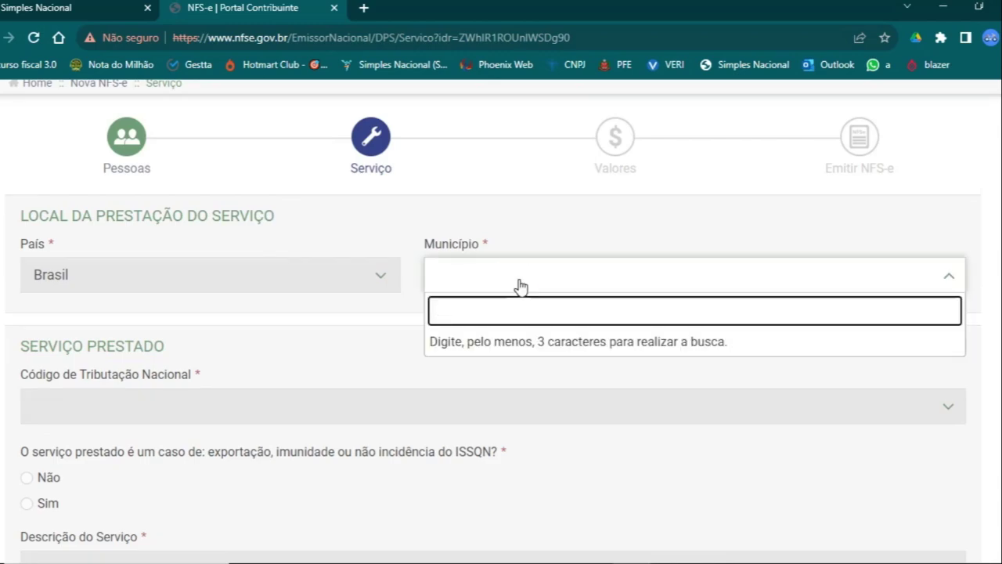
type("São Paulo")
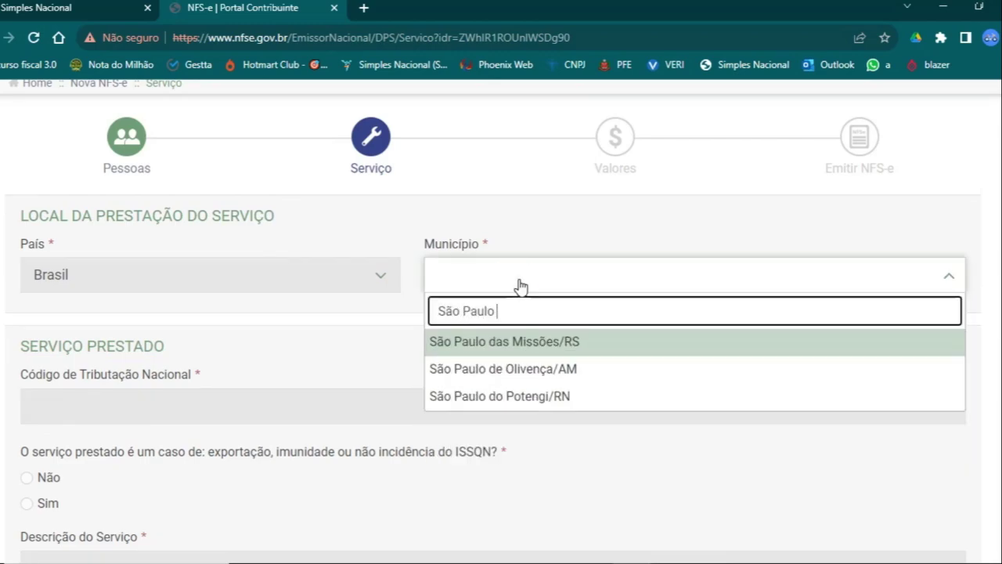
scroll(501, 305, "up", 1)
left_click(480, 318)
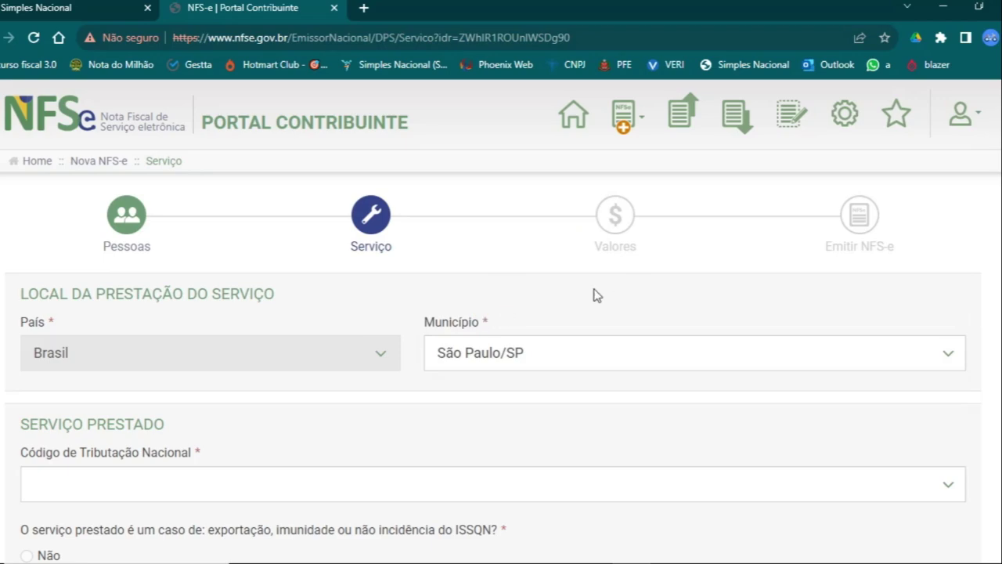
Step: Set the Código de Tributação Nacional to 14.13.02 - Serralheria
scroll(556, 280, "down", 1)
scroll(459, 291, "down", 1)
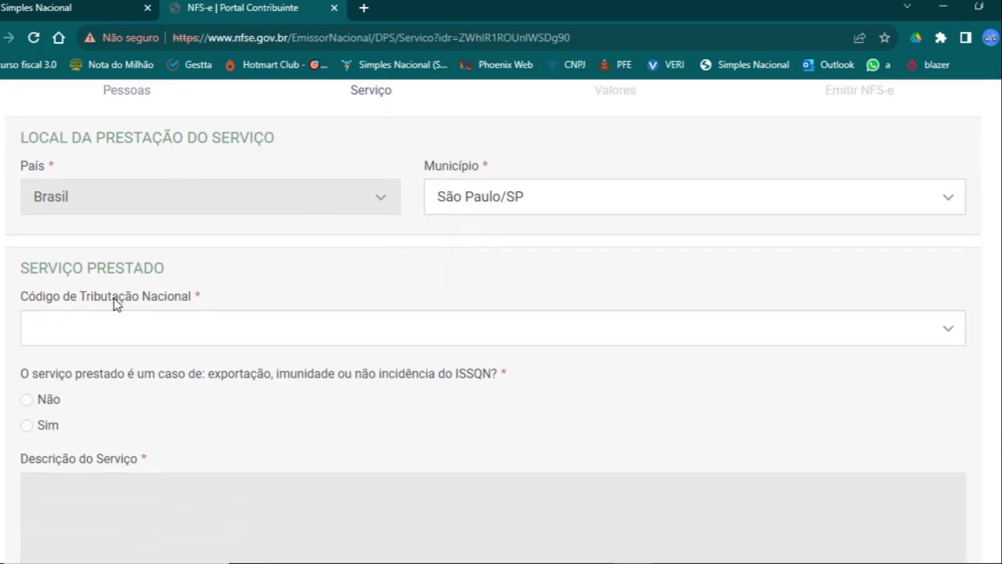
left_click(67, 328)
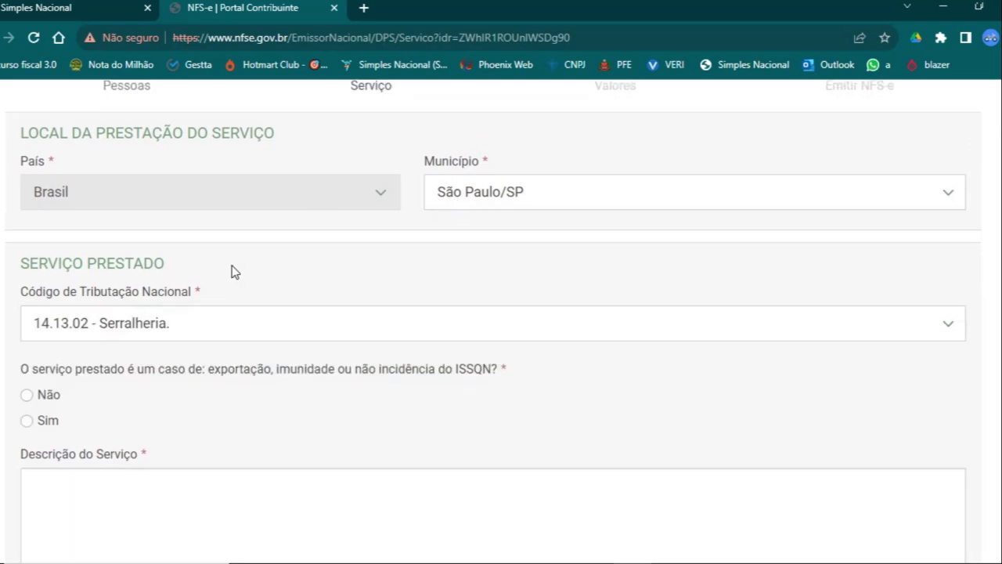
Step: Answer Não to whether the service is a case of export, immunity or non-incidence of ISSQN
scroll(428, 226, "down", 1)
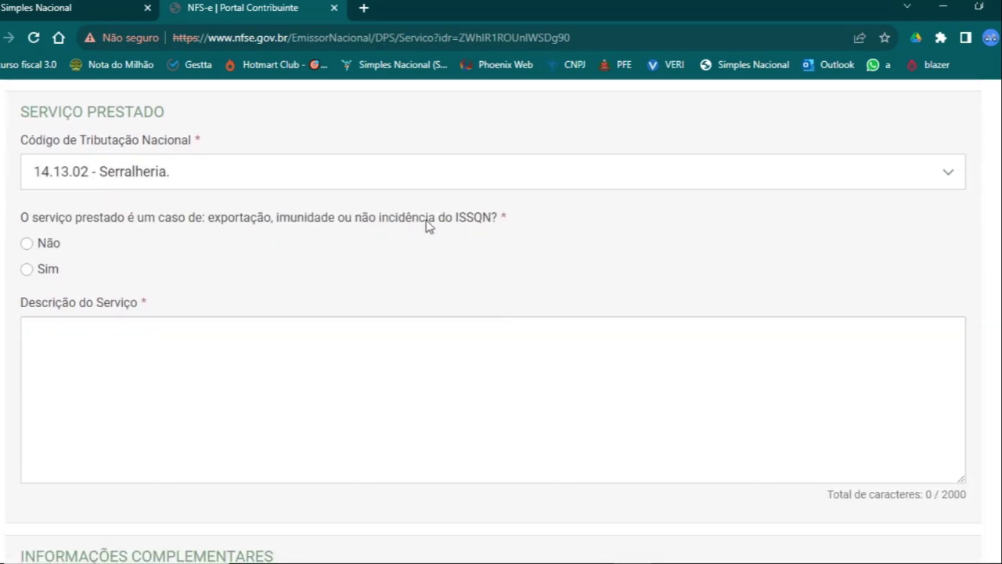
scroll(112, 400, "up", 1)
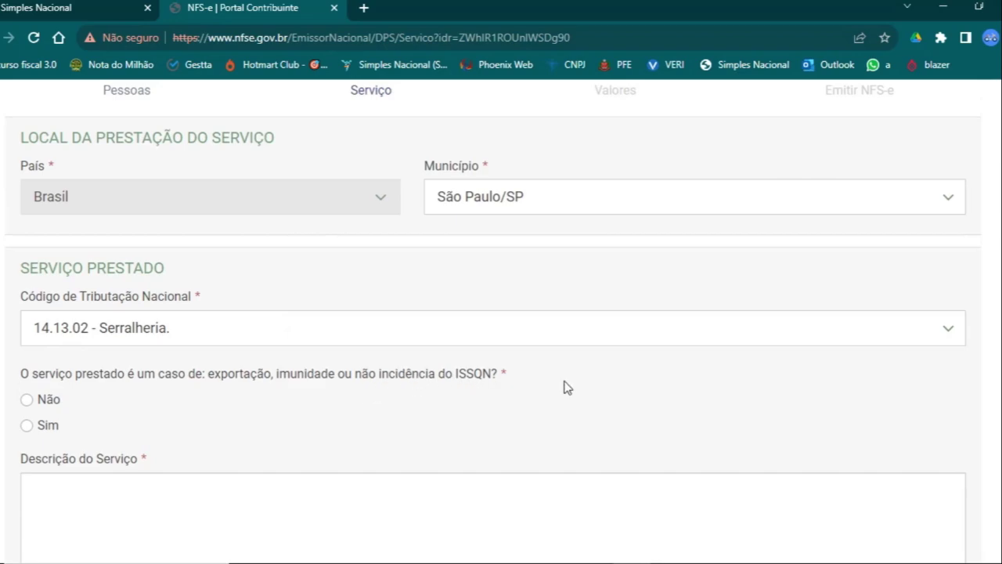
scroll(162, 272, "down", 2)
left_click(27, 244)
scroll(636, 267, "down", 1)
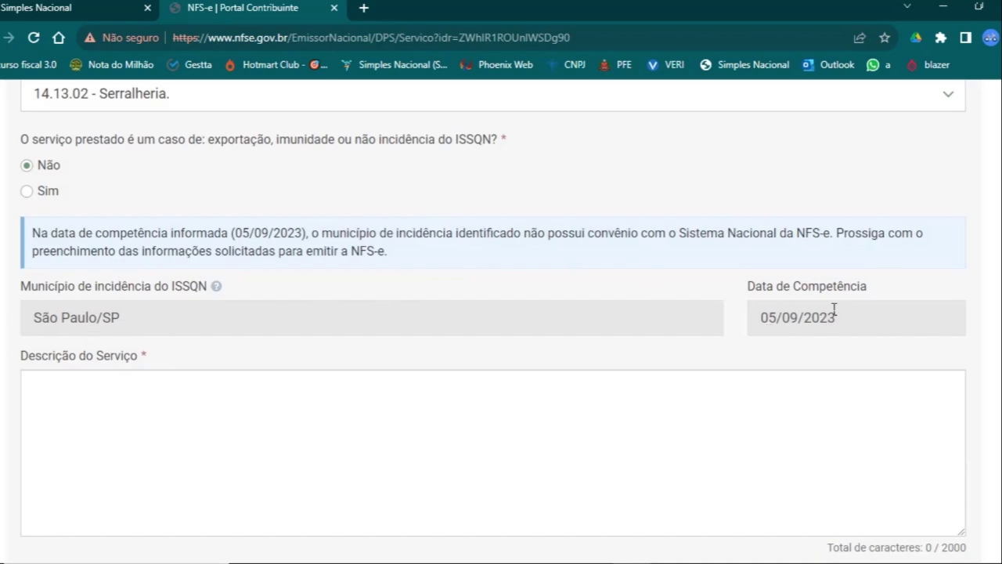
Step: Fill in the Descrição do Serviço with "Serviços de Serralheria"
scroll(641, 317, "down", 1)
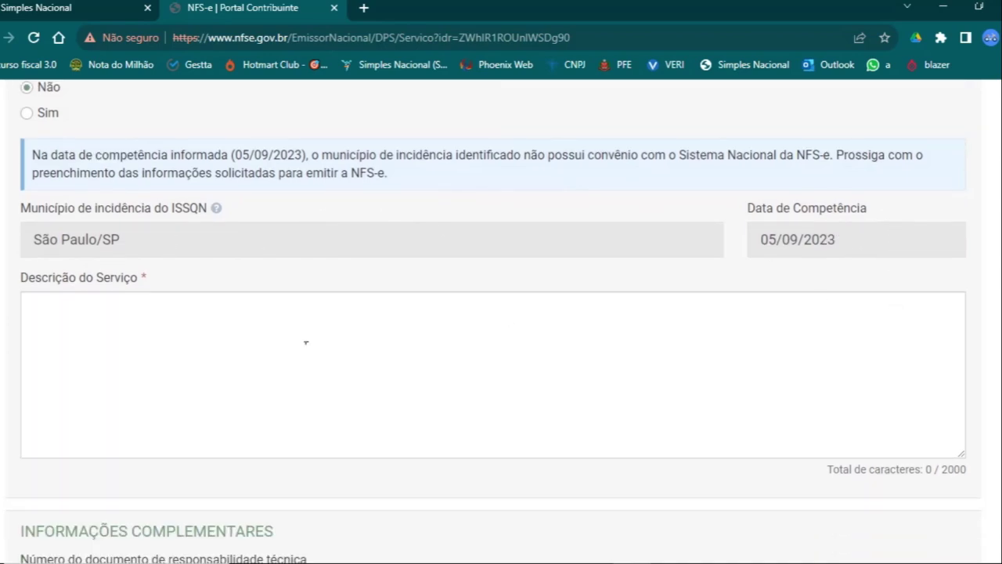
left_click_drag(21, 288, 166, 282)
left_click(89, 362)
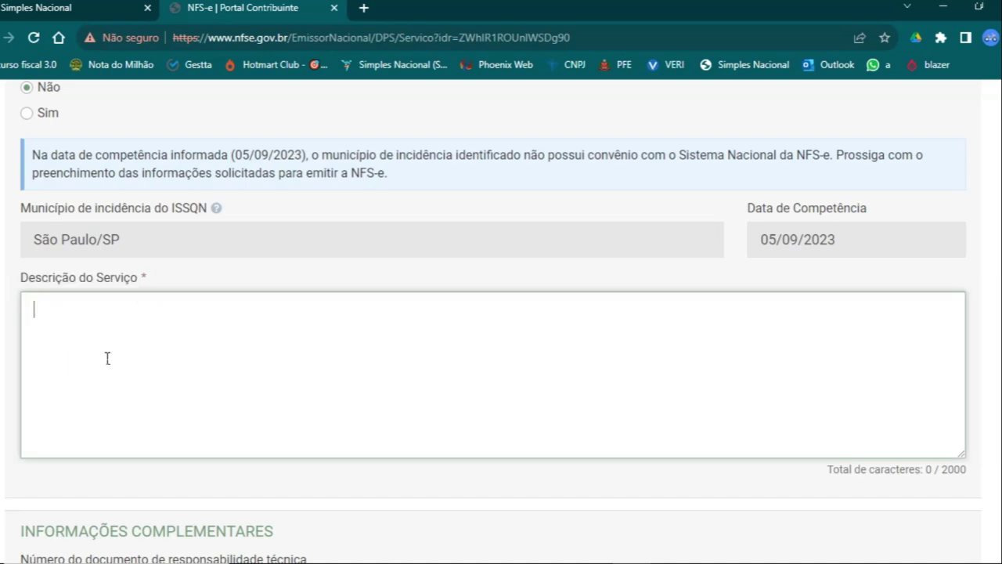
type("Serviços de Serralheria")
scroll(306, 293, "down", 4)
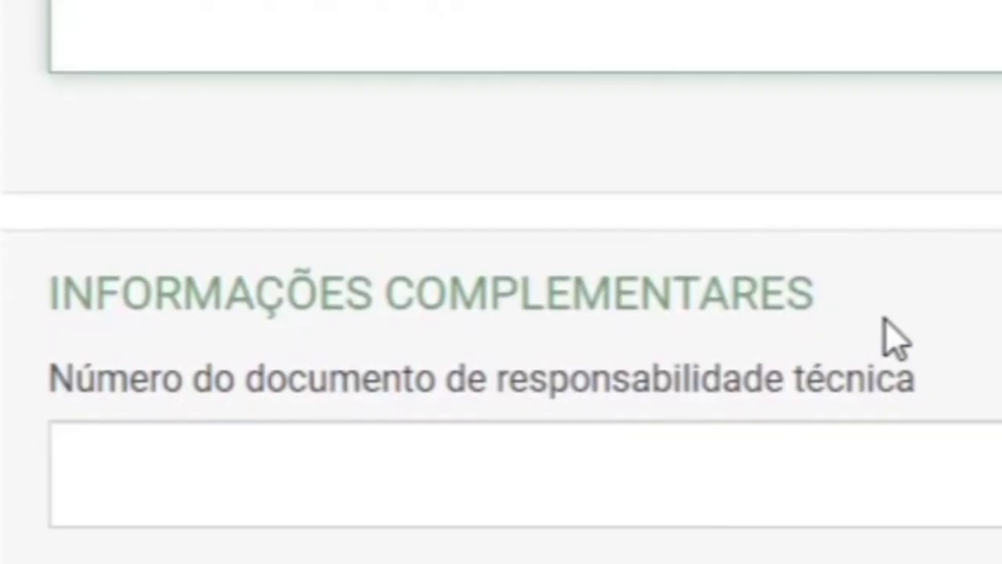
Step: Examine the Informações Complementares section: technical responsibility document number, reference document and complementary information fields
left_click_drag(296, 249, 11, 249)
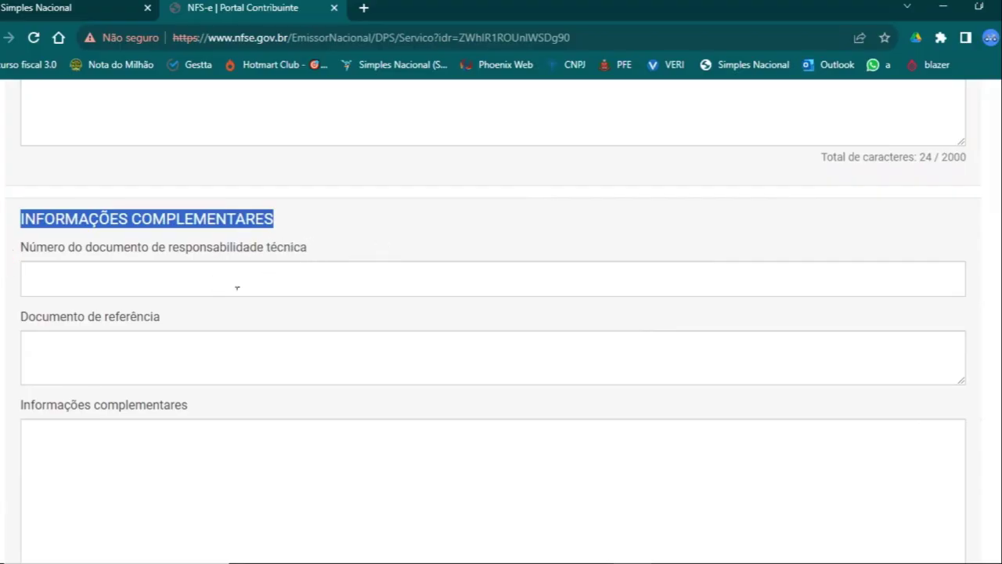
left_click(139, 278)
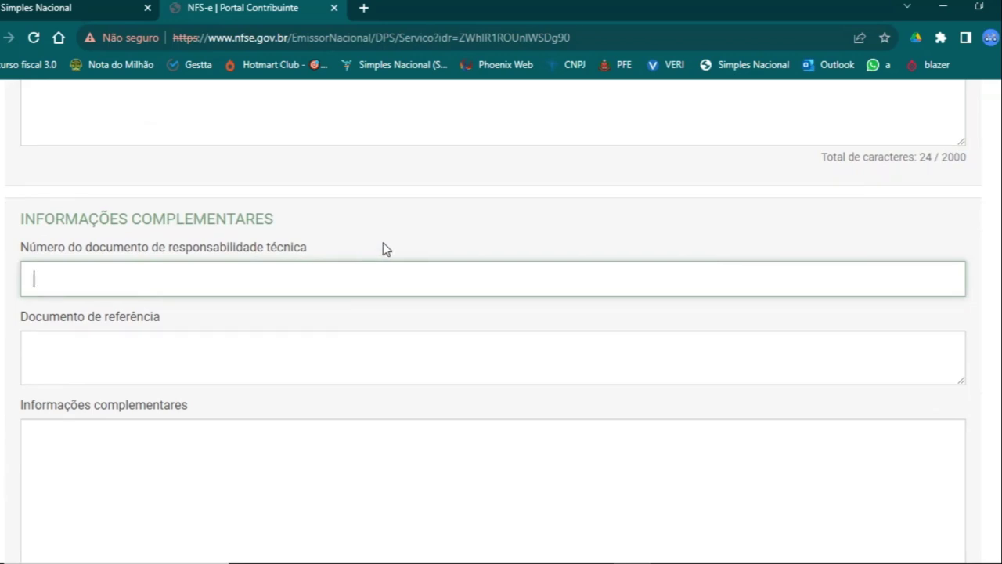
scroll(359, 252, "down", 1)
left_click(136, 274)
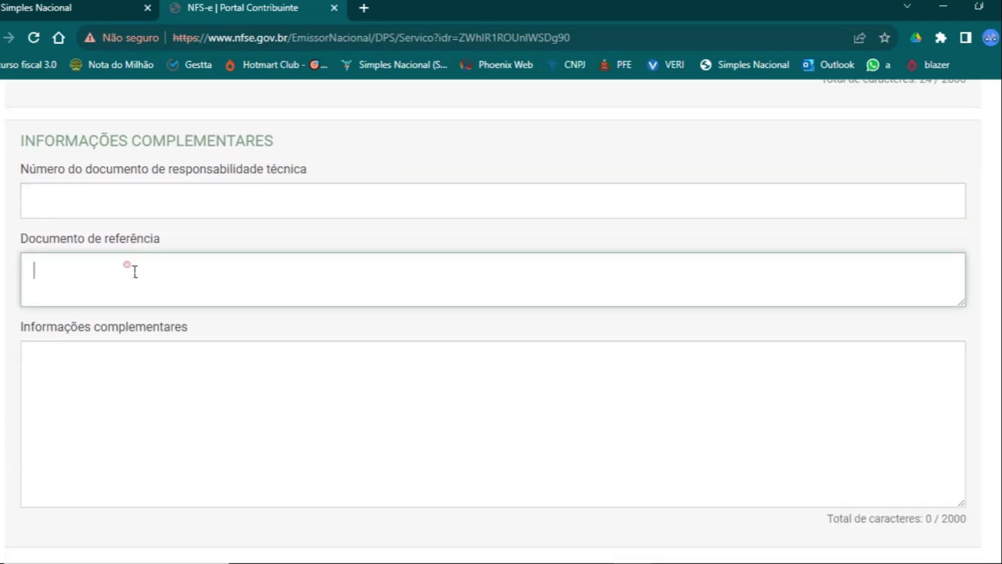
scroll(353, 226, "down", 1)
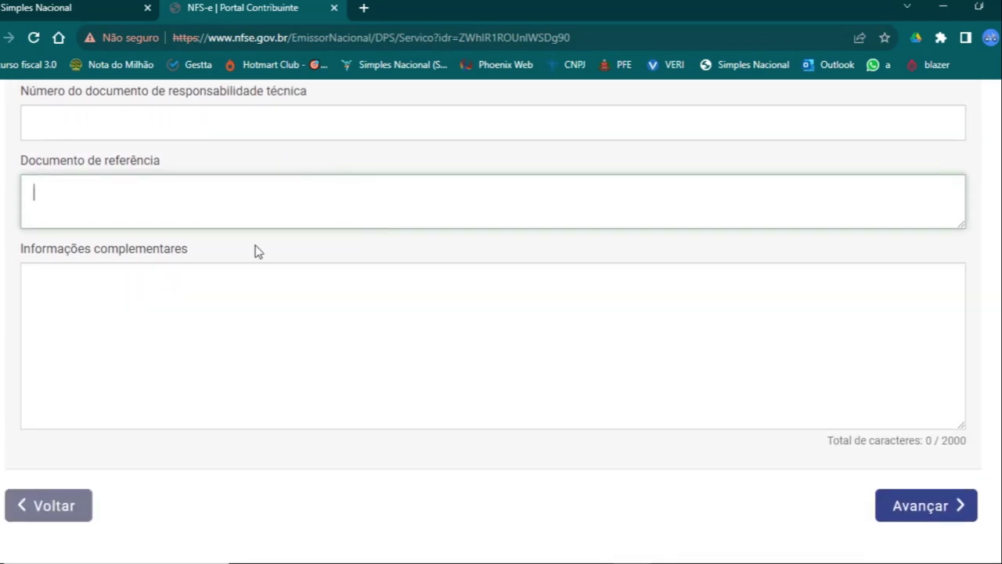
left_click(182, 316)
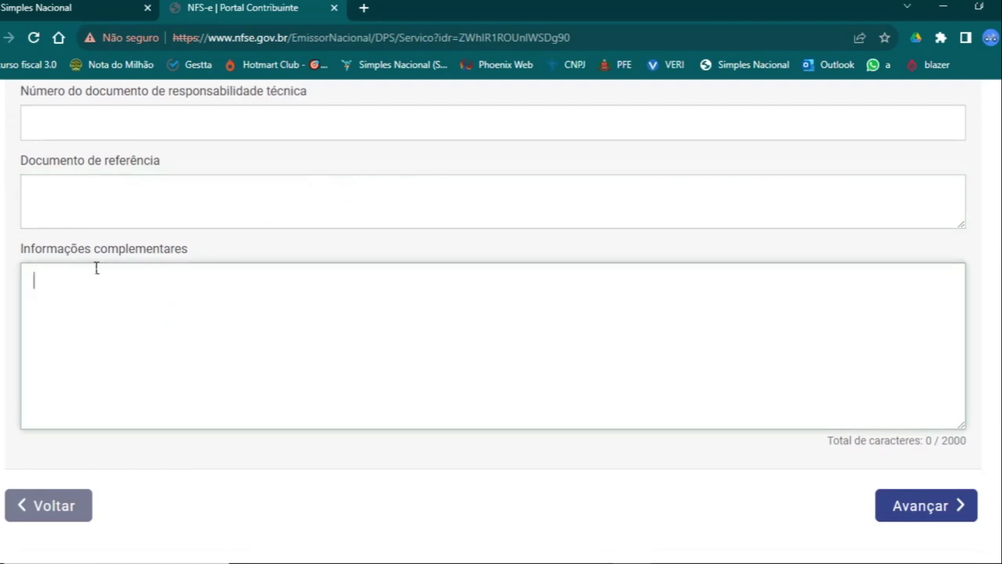
scroll(382, 433, "up", 3)
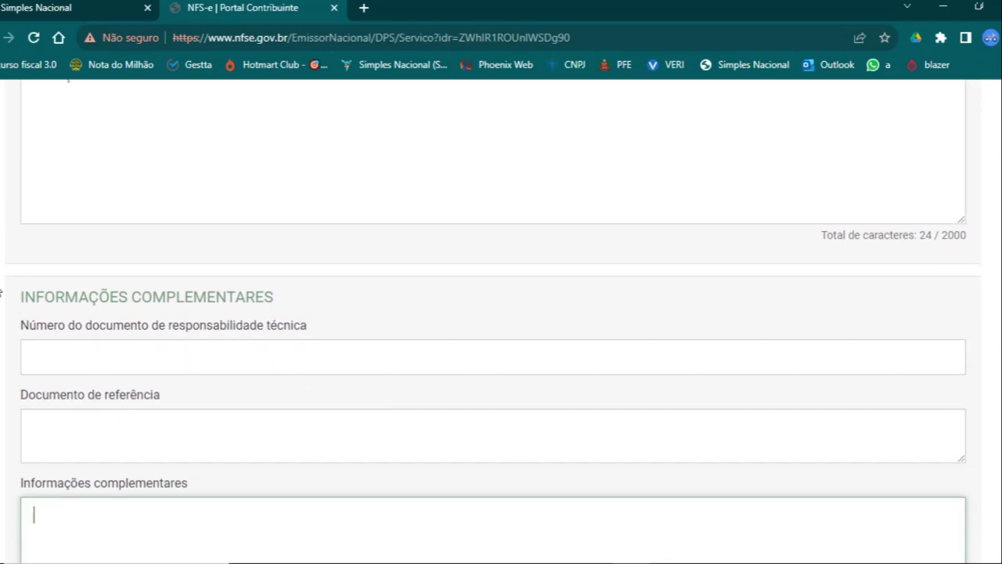
scroll(451, 292, "down", 1)
scroll(451, 292, "down", 2)
scroll(55, 269, "up", 2)
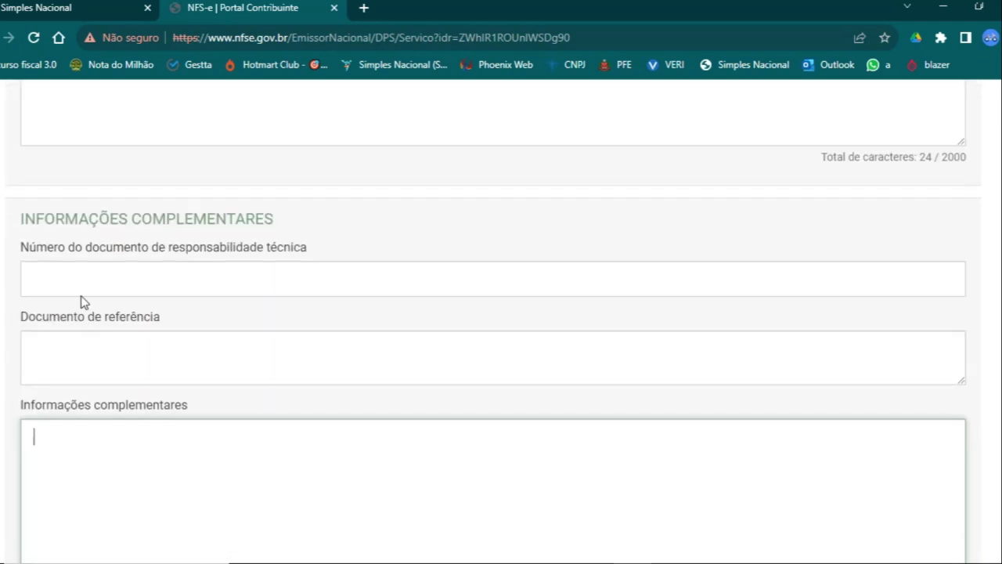
left_click(75, 290)
left_click(91, 360)
left_click(94, 448)
scroll(405, 308, "down", 2)
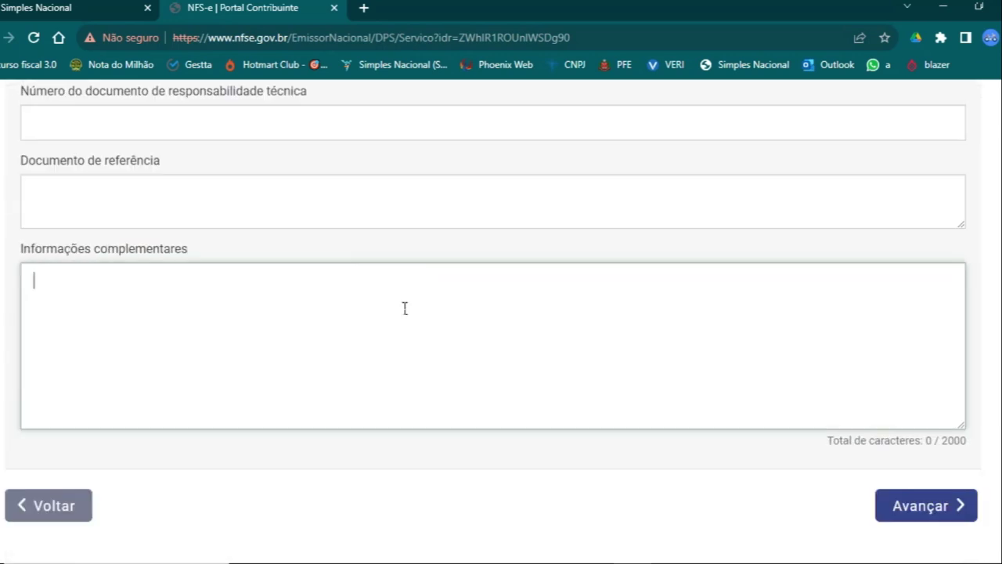
Step: Advance the invoice to the Valores stage and set the Valor do serviço prestado to R$ 100,00
left_click(920, 506)
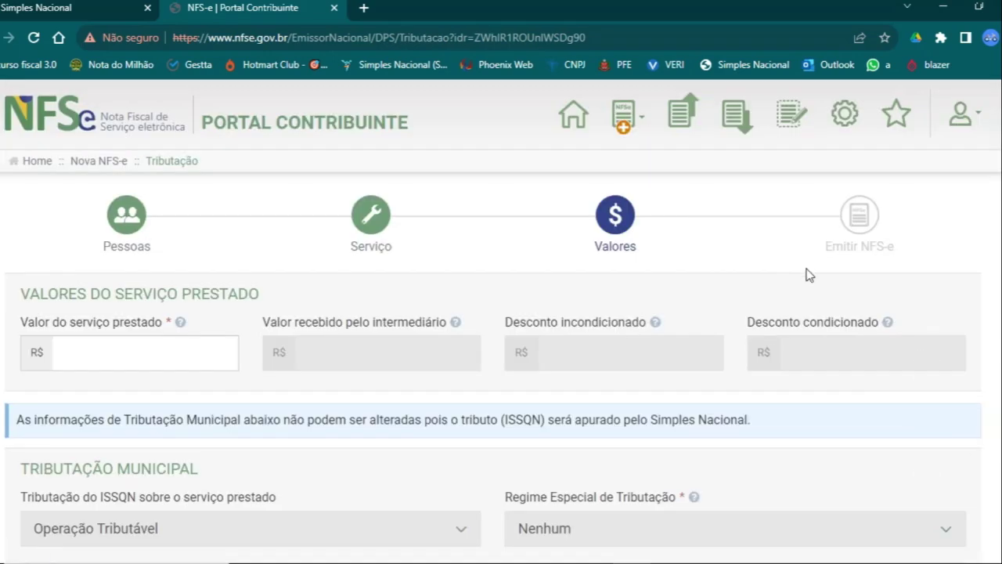
scroll(467, 282, "down", 2)
scroll(522, 320, "up", 2)
left_click(635, 256)
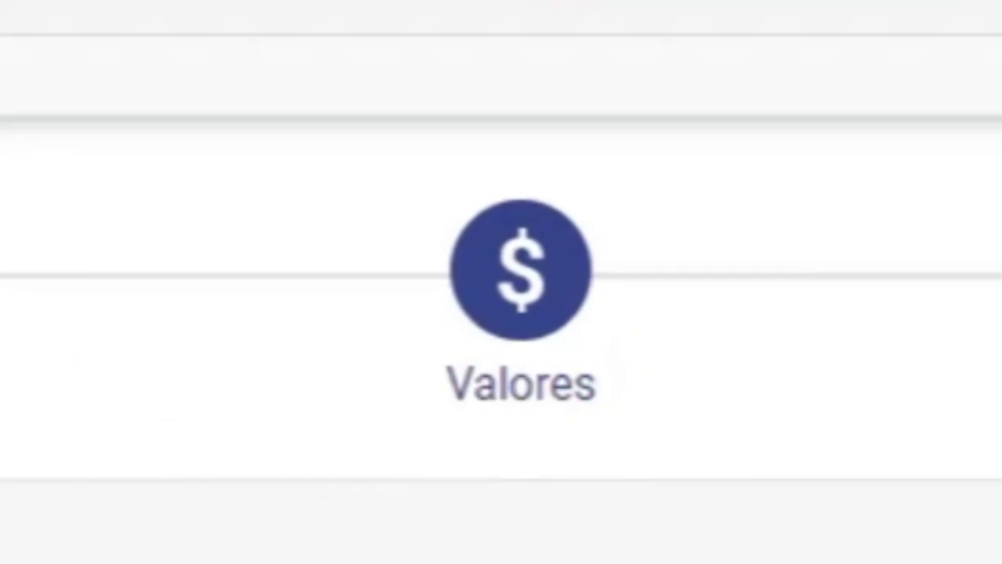
scroll(432, 281, "down", 1)
left_click(131, 278)
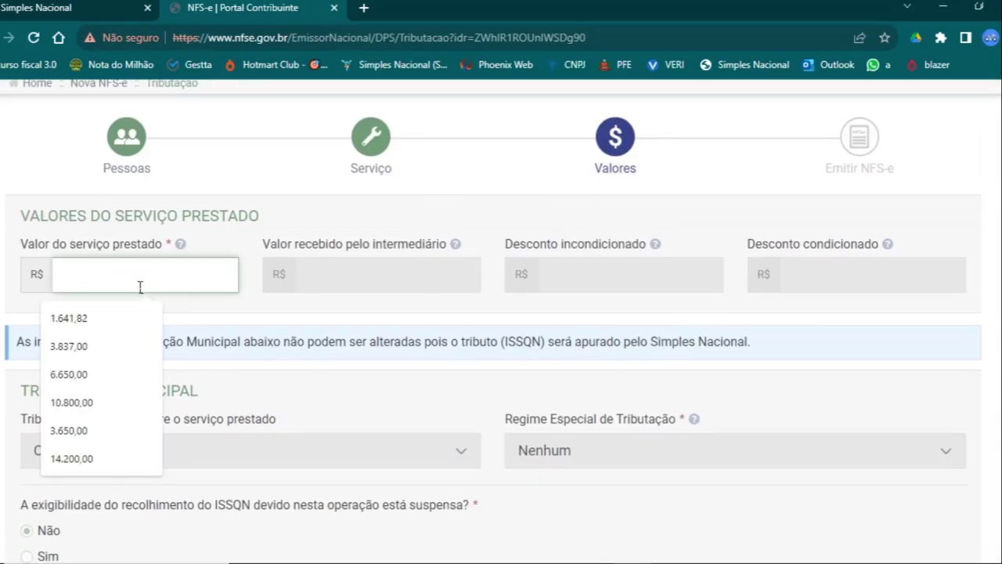
type("1,00")
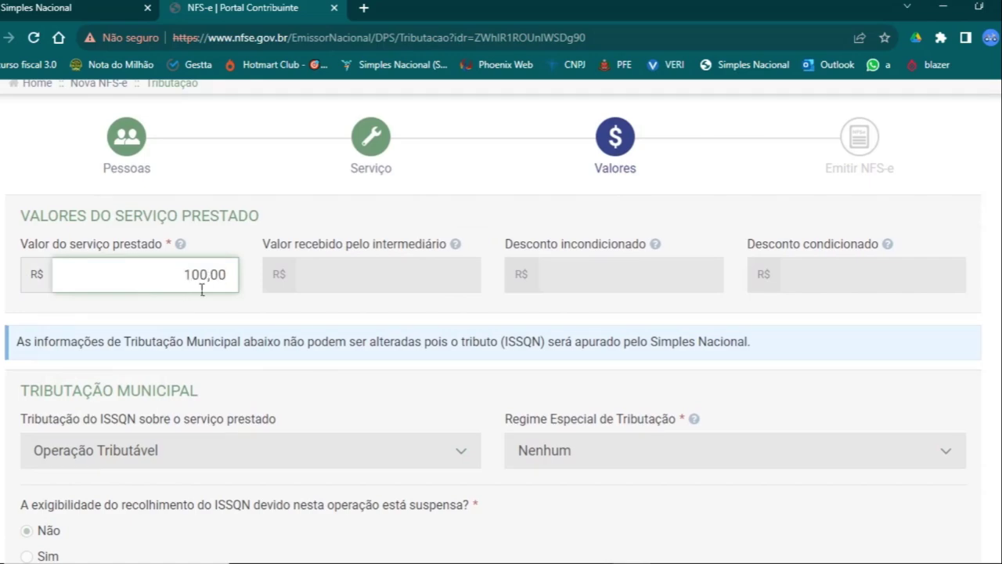
scroll(400, 266, "down", 1)
scroll(10, 276, "down", 1)
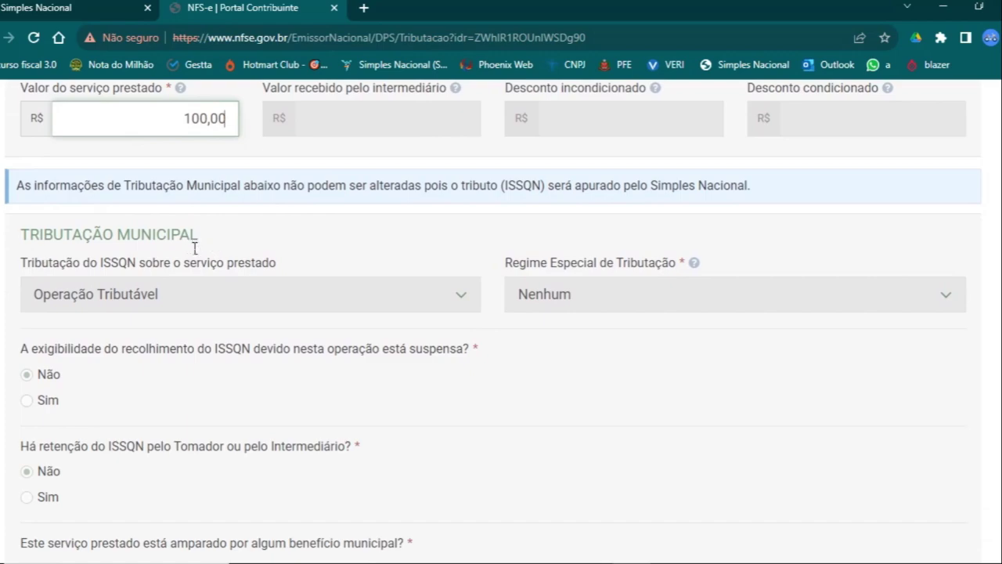
Step: Examine the Tributação Municipal, Tributação Federal and Valor Aproximado dos Tributos sections of the Valores stage
scroll(194, 247, "down", 1)
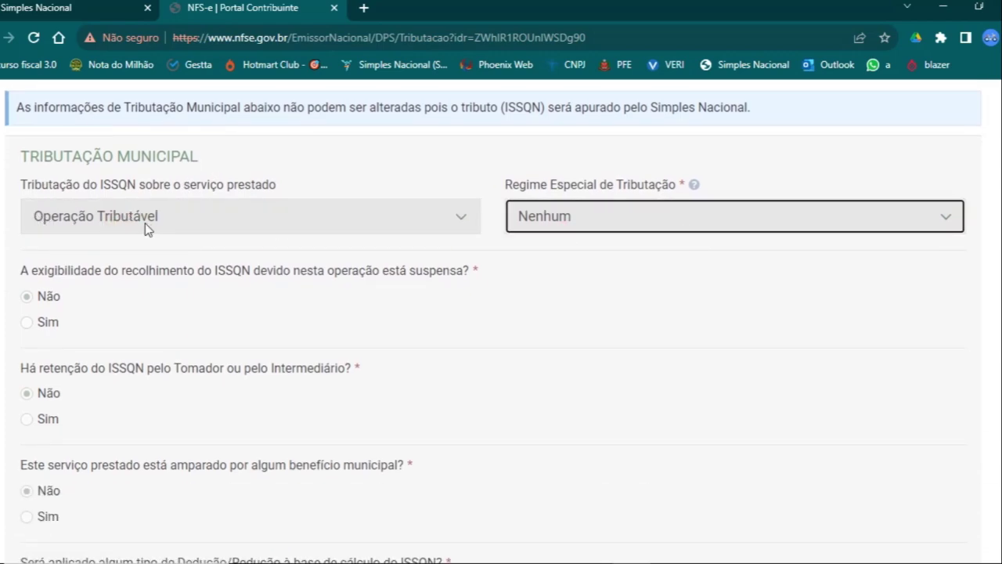
scroll(134, 217, "down", 1)
scroll(438, 251, "up", 1)
scroll(94, 295, "down", 1)
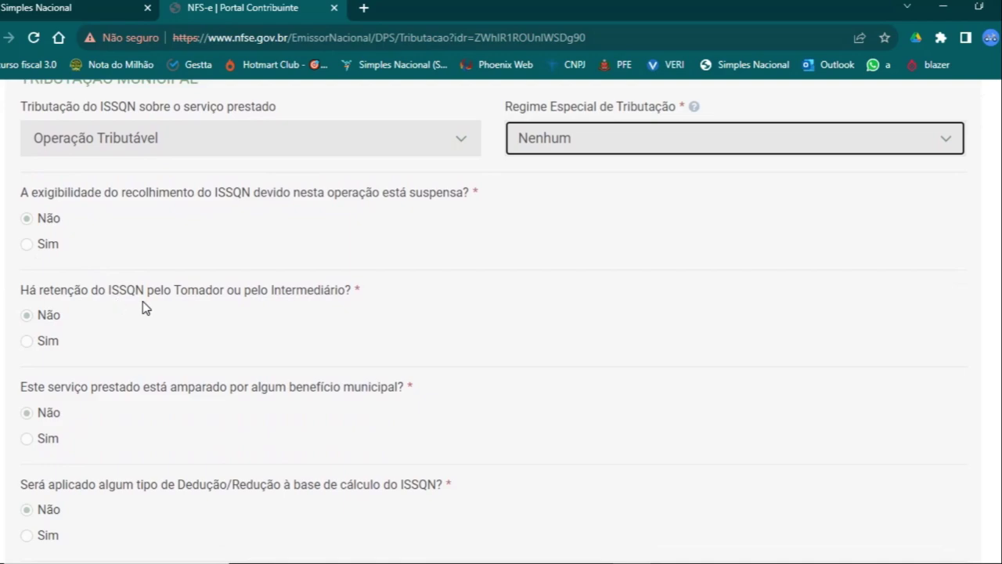
scroll(143, 307, "down", 2)
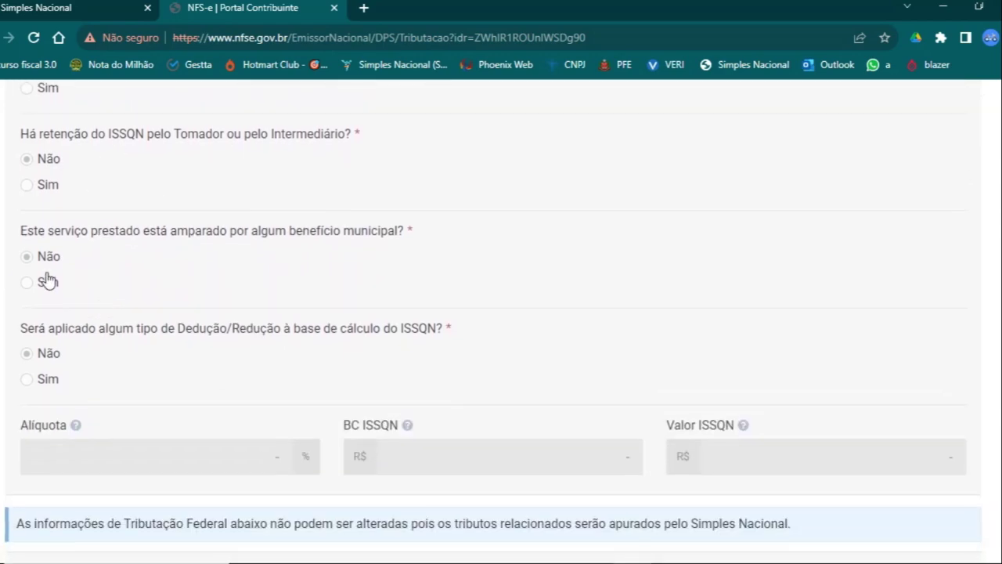
scroll(91, 299, "down", 1)
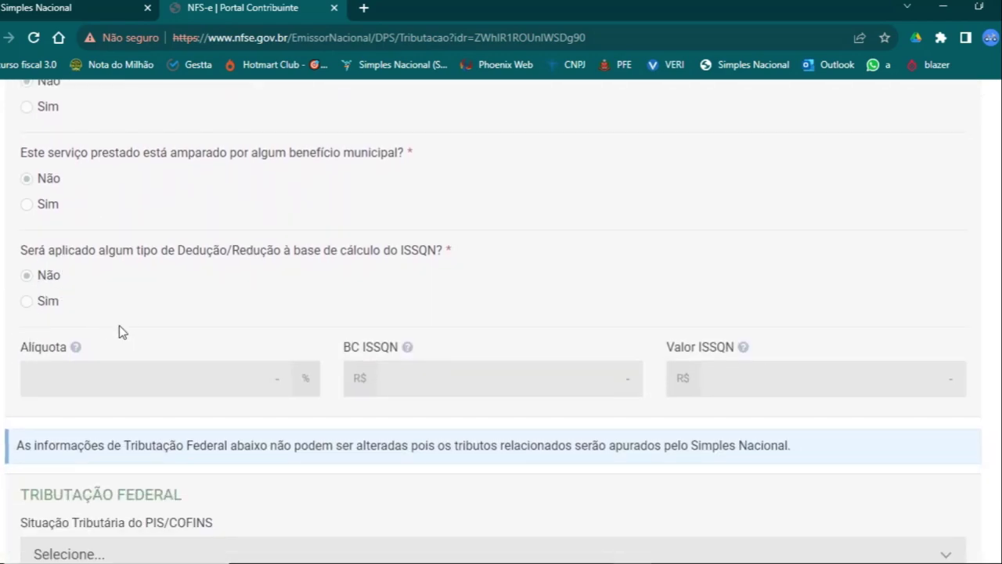
scroll(113, 309, "down", 1)
scroll(306, 240, "down", 1)
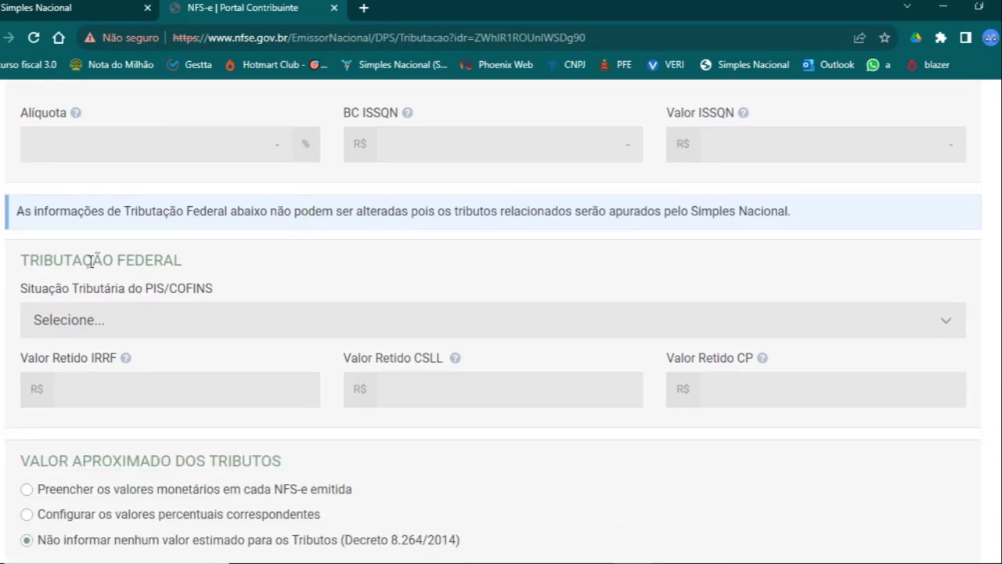
scroll(224, 271, "down", 2)
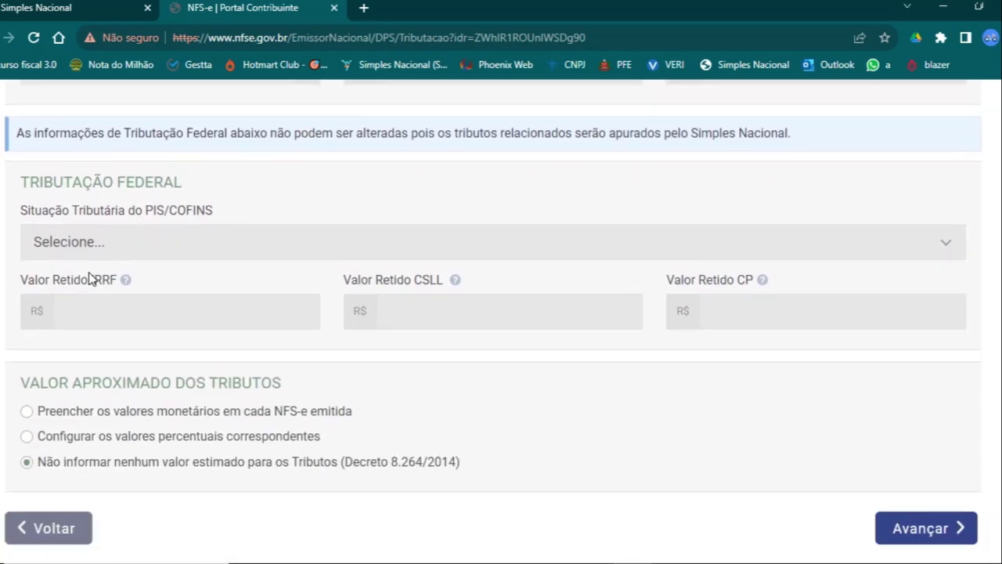
scroll(197, 210, "down", 1)
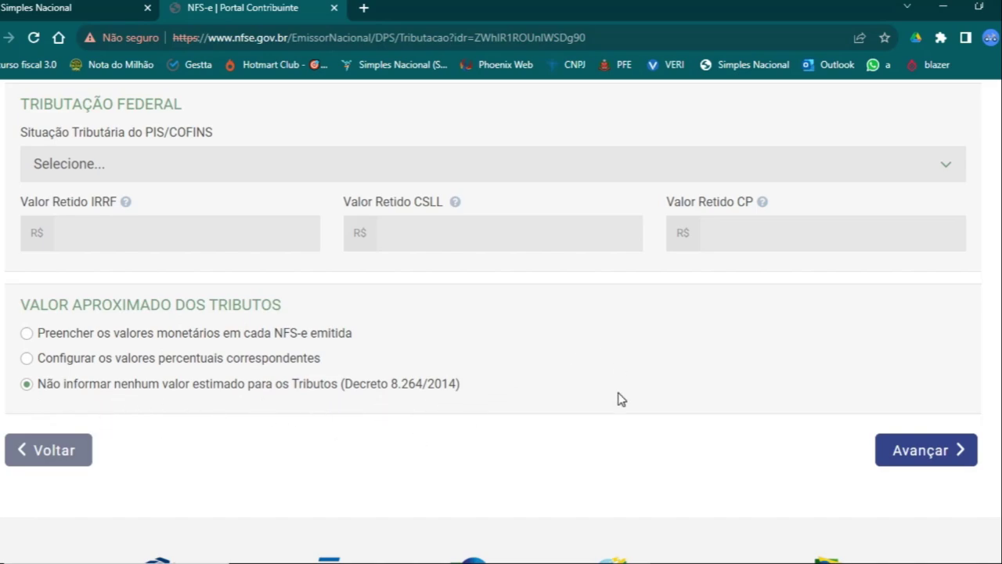
Step: Advance the invoice from the Valores stage to the Emitir NFS-e stage, keeping the default tax options
left_click(930, 452)
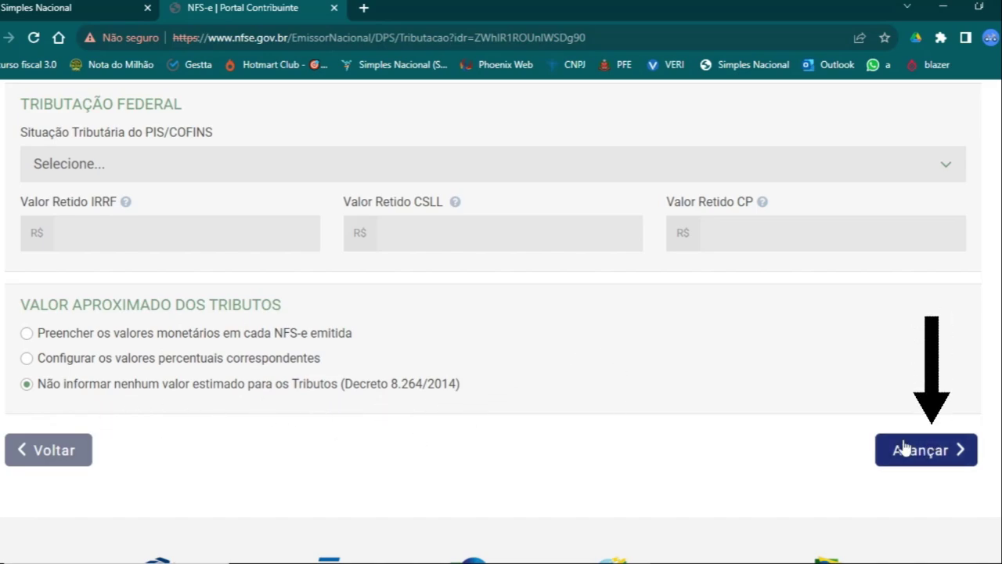
left_click(926, 452)
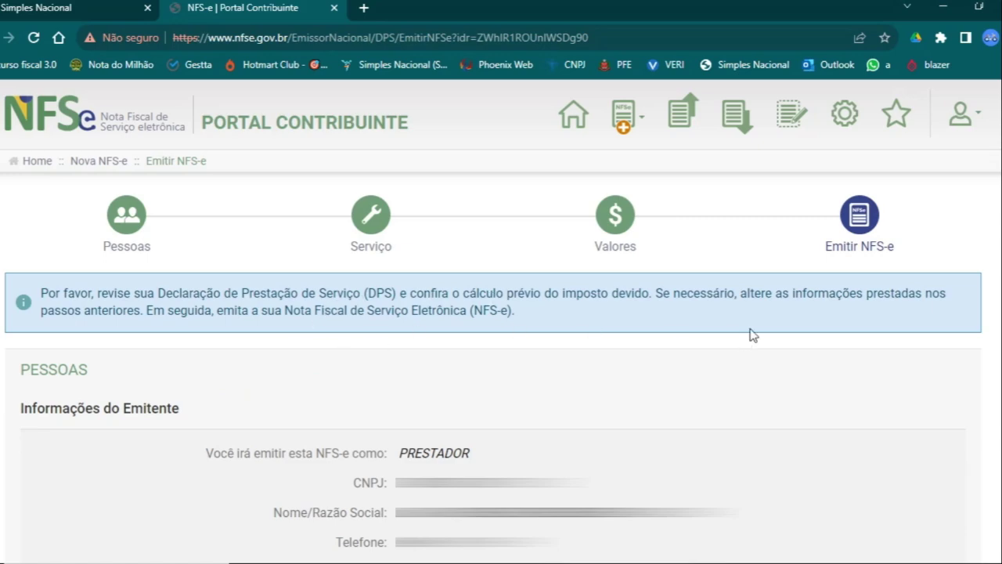
Step: Review the Pessoas, Serviço and Valores sections of the service declaration summary, including the tomador's details and the service value
scroll(807, 251, "down", 1)
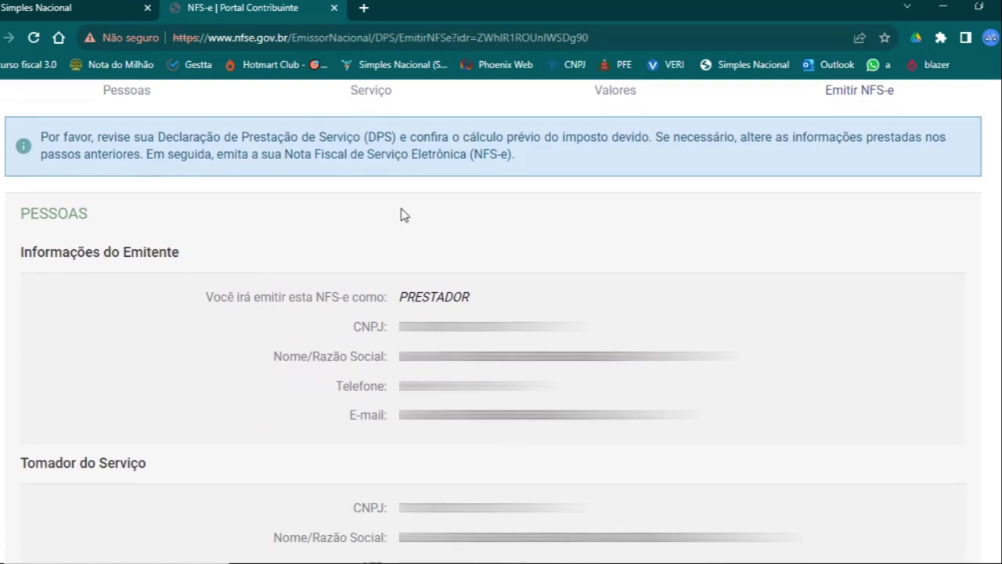
left_click_drag(9, 222, 90, 215)
scroll(91, 185, "down", 1)
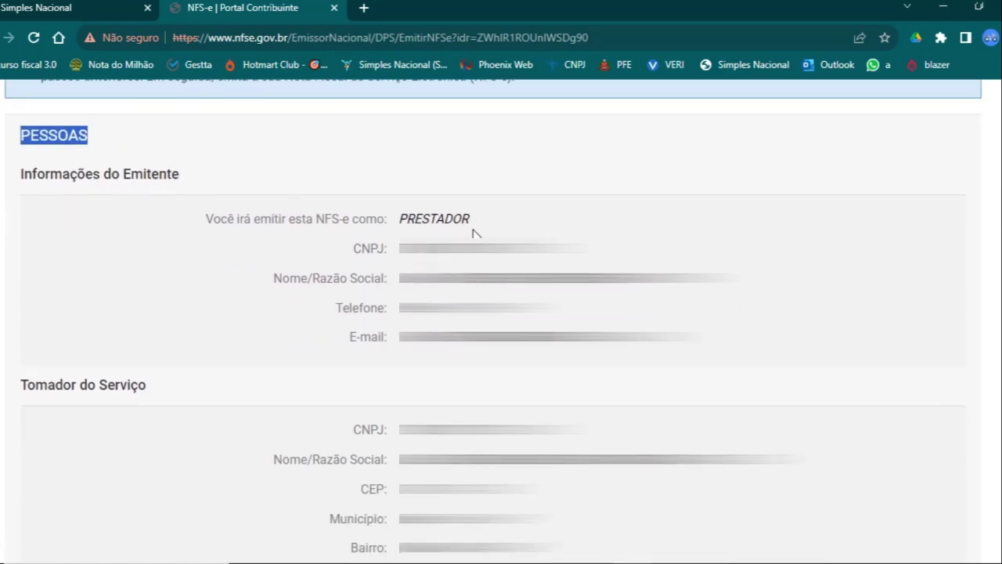
scroll(469, 232, "down", 1)
scroll(220, 211, "down", 2)
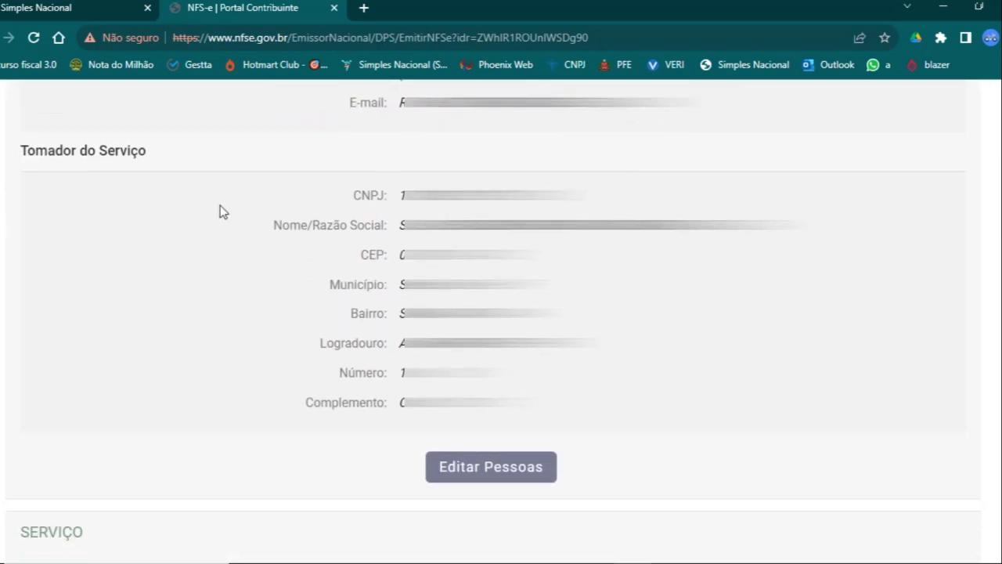
left_click_drag(350, 202, 541, 404)
scroll(649, 324, "down", 4)
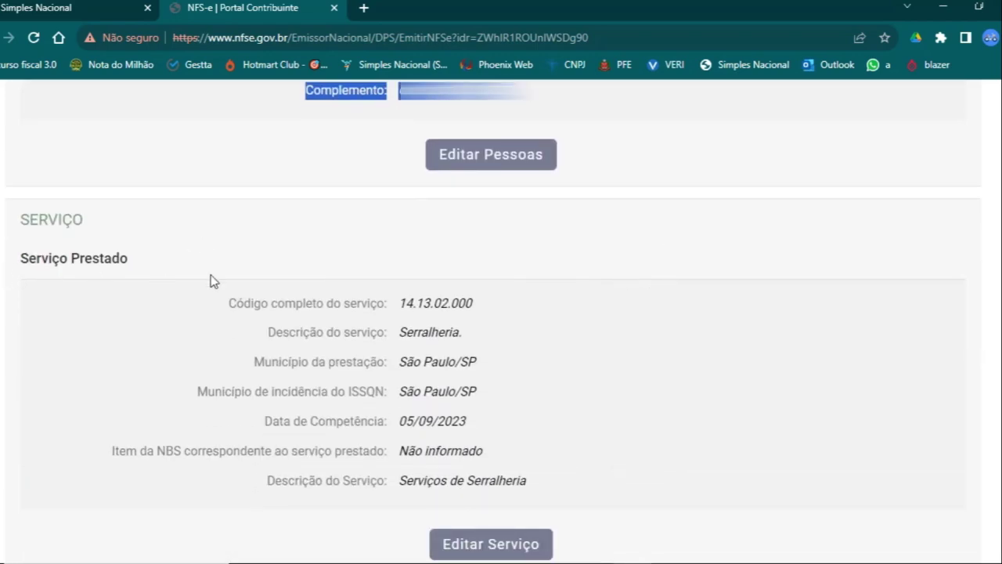
scroll(430, 314, "down", 2)
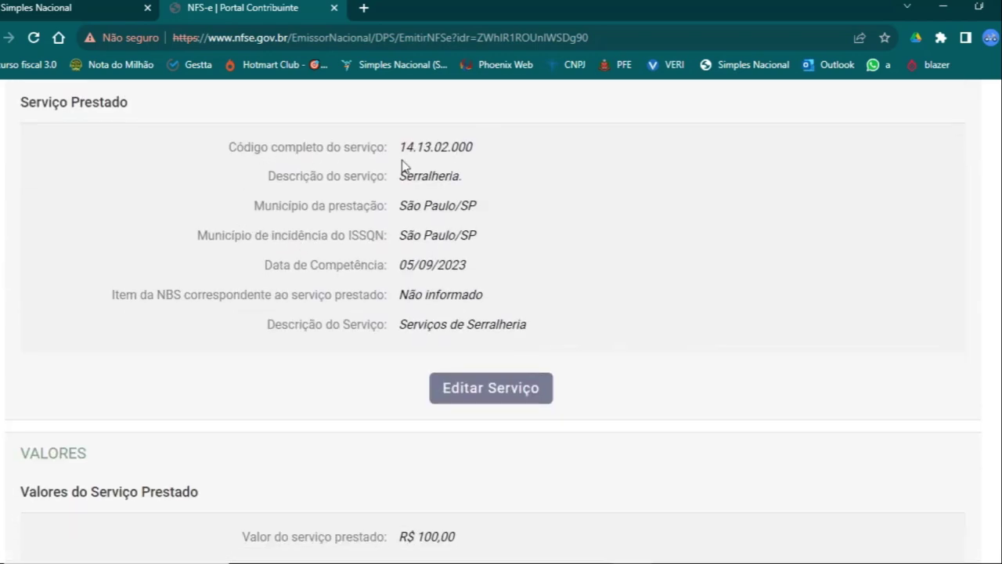
scroll(375, 278, "down", 3)
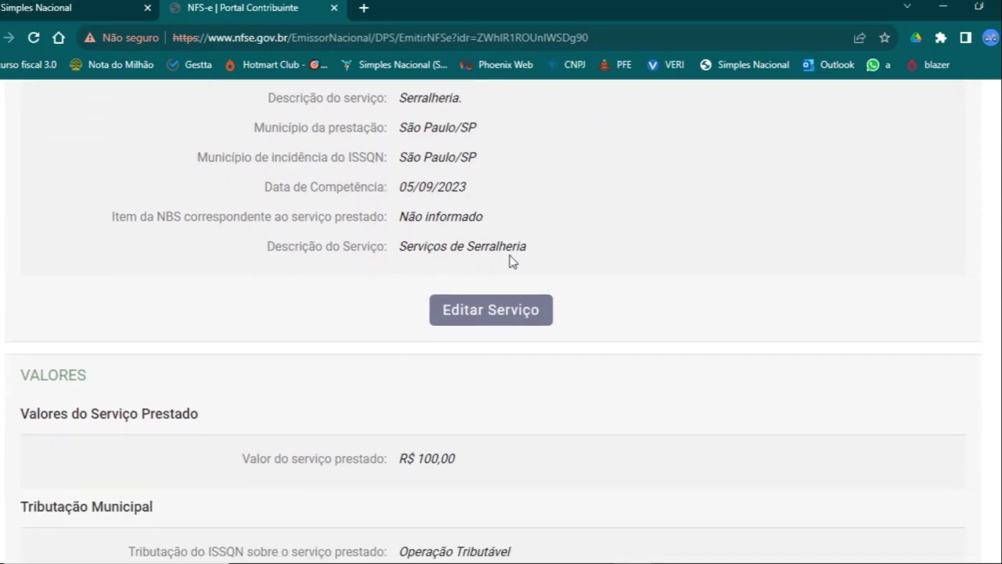
left_click_drag(394, 303, 230, 352)
scroll(230, 351, "down", 2)
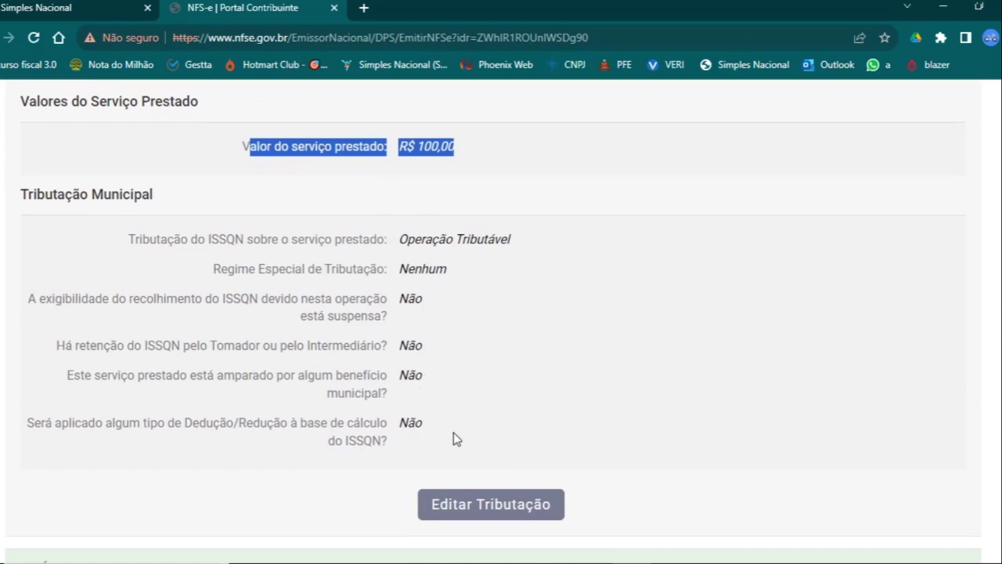
scroll(453, 432, "down", 2)
Step: Go over the declaration summary again, checking the edit option of each section and the Prévia dos Valores da NFS-e
scroll(846, 410, "up", 15)
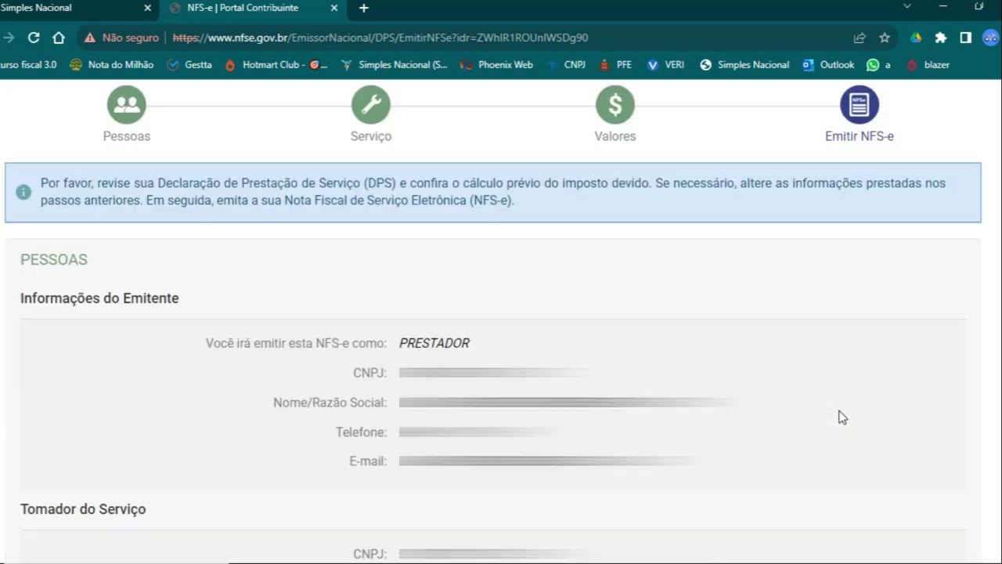
scroll(821, 407, "down", 6)
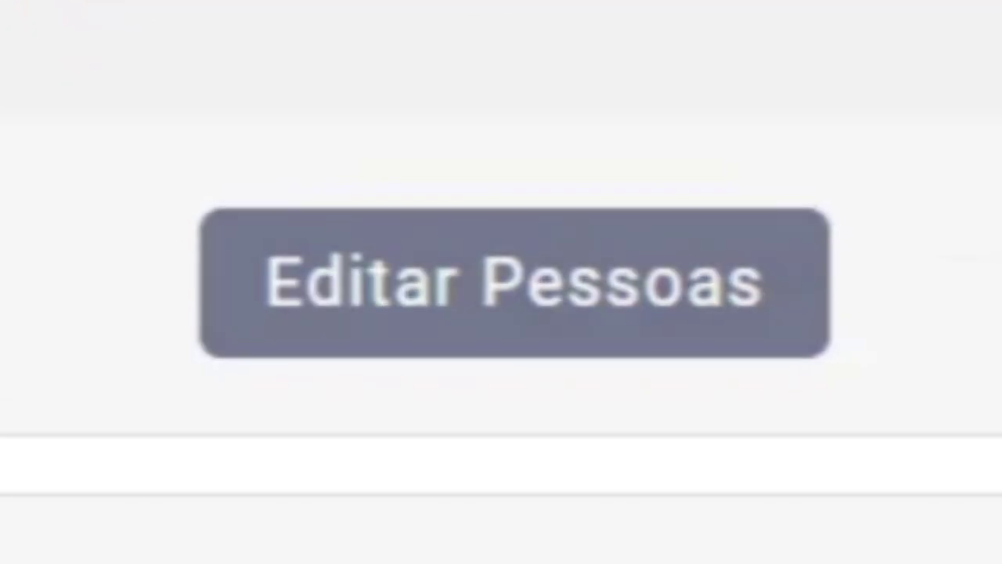
scroll(661, 360, "down", 4)
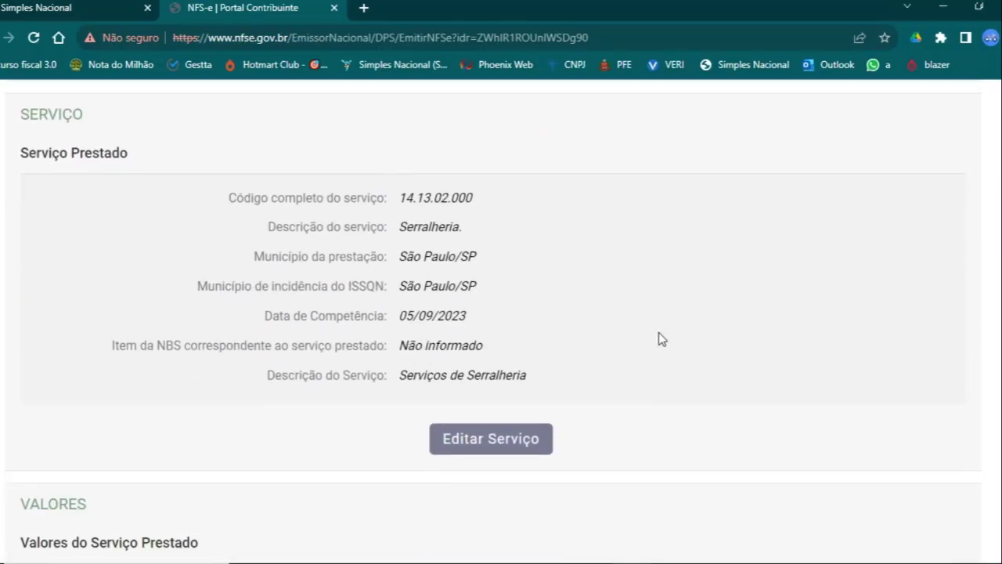
scroll(660, 339, "down", 2)
scroll(580, 321, "down", 6)
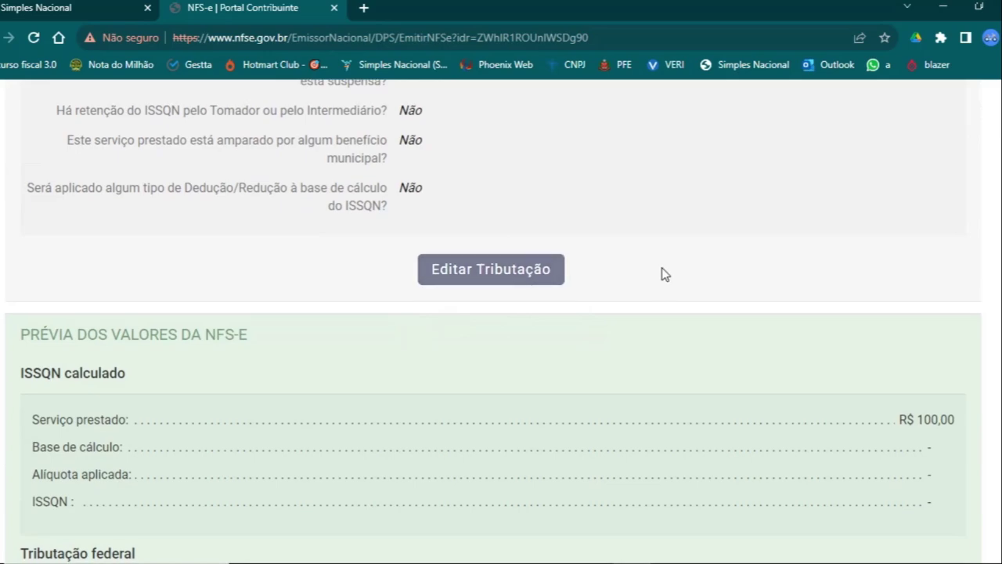
scroll(664, 208, "down", 4)
scroll(689, 266, "up", 7)
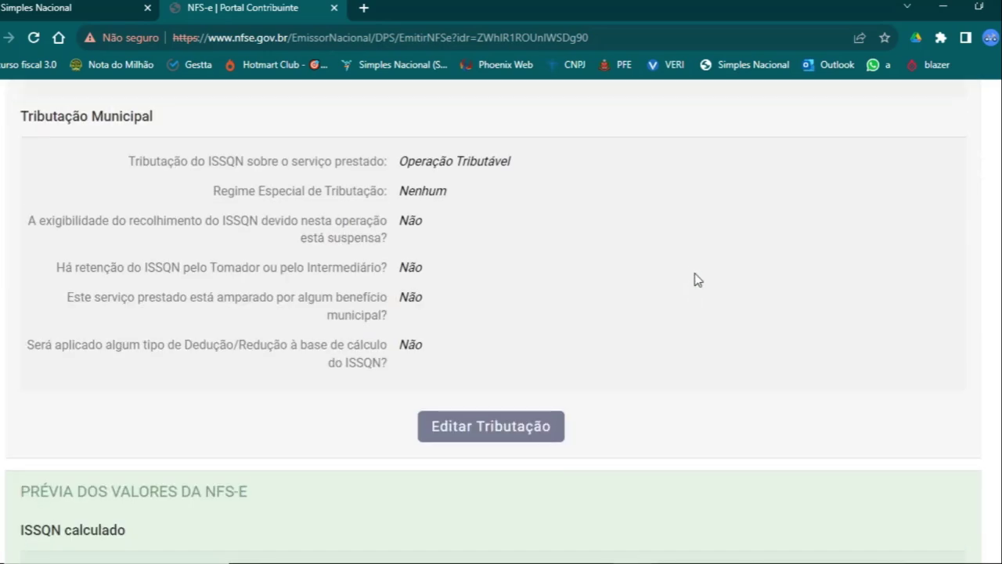
scroll(697, 280, "down", 1)
scroll(662, 264, "up", 7)
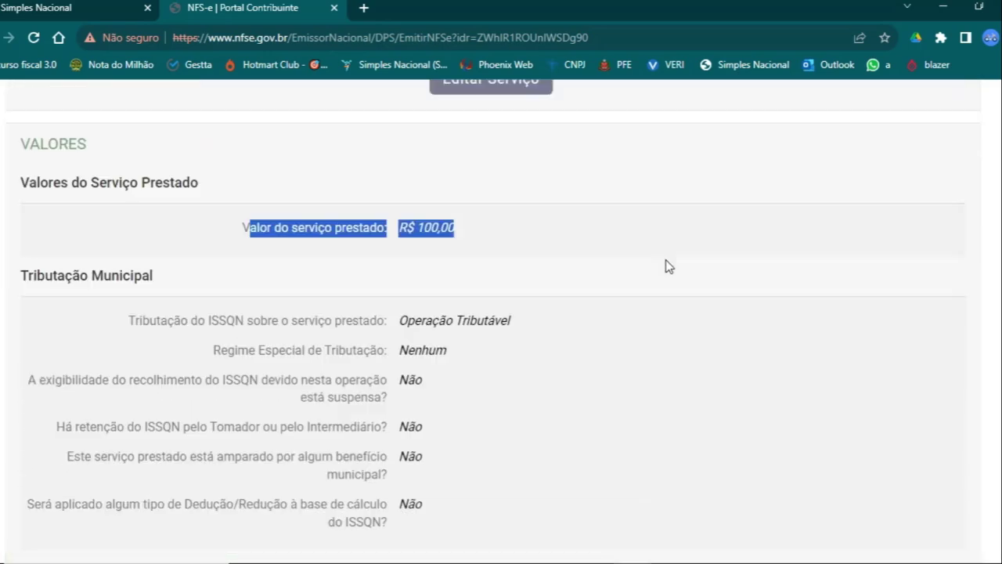
scroll(710, 285, "down", 15)
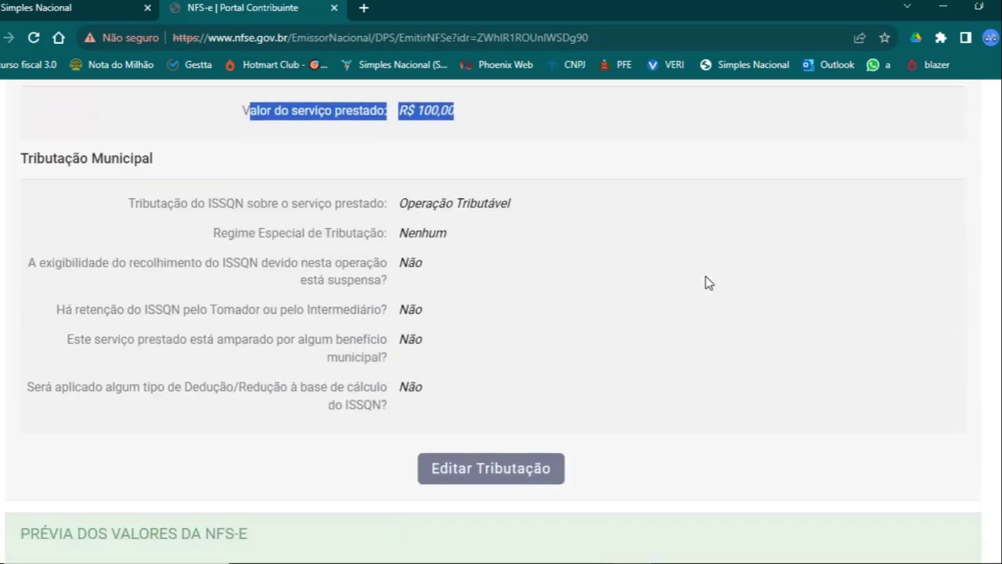
scroll(627, 363, "up", 4)
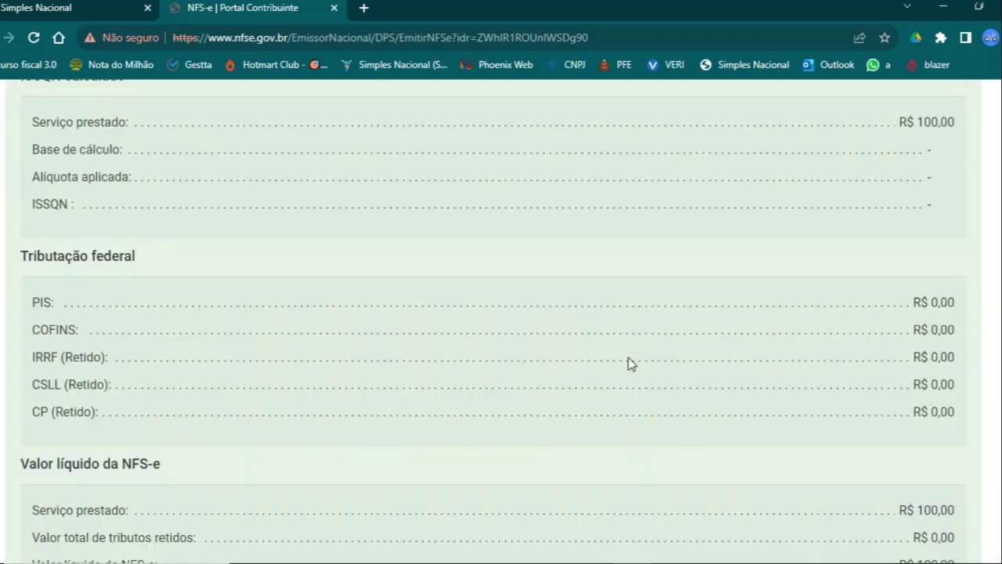
Step: Issue the NFS-e from the reviewed declaration
scroll(783, 352, "down", 4)
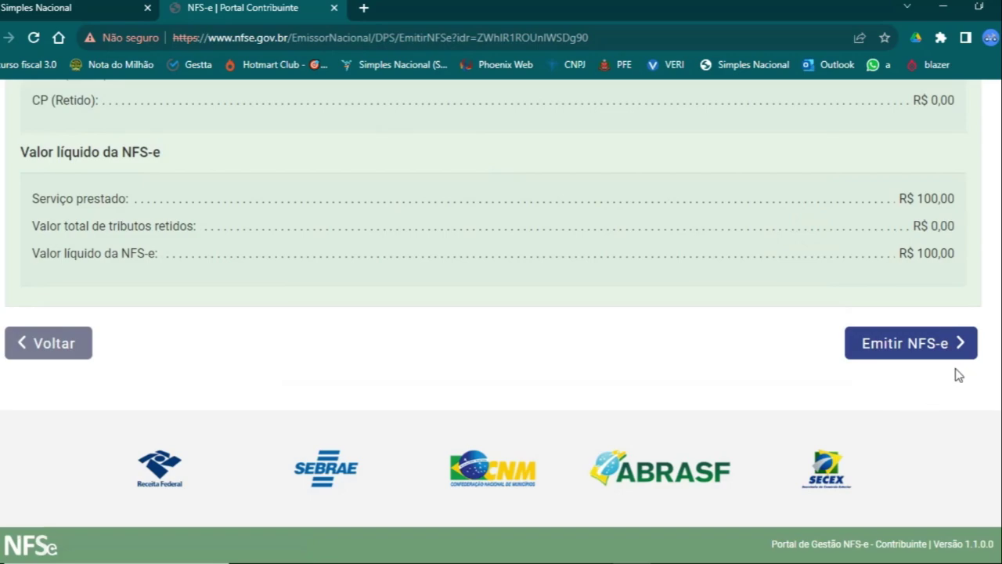
left_click(854, 354)
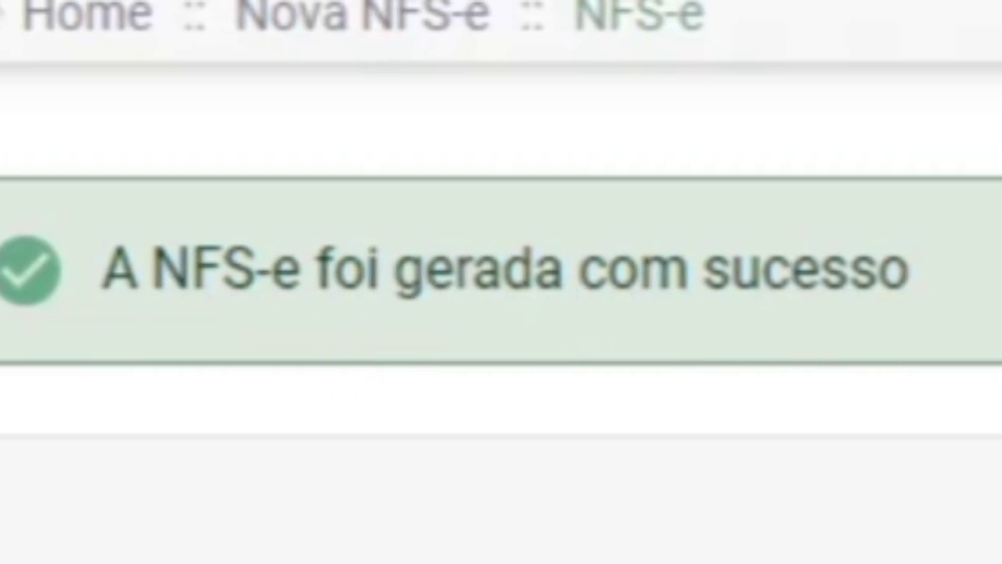
Step: Download the DANFSe of the issued invoice and open the downloaded PDF
scroll(479, 339, "down", 4)
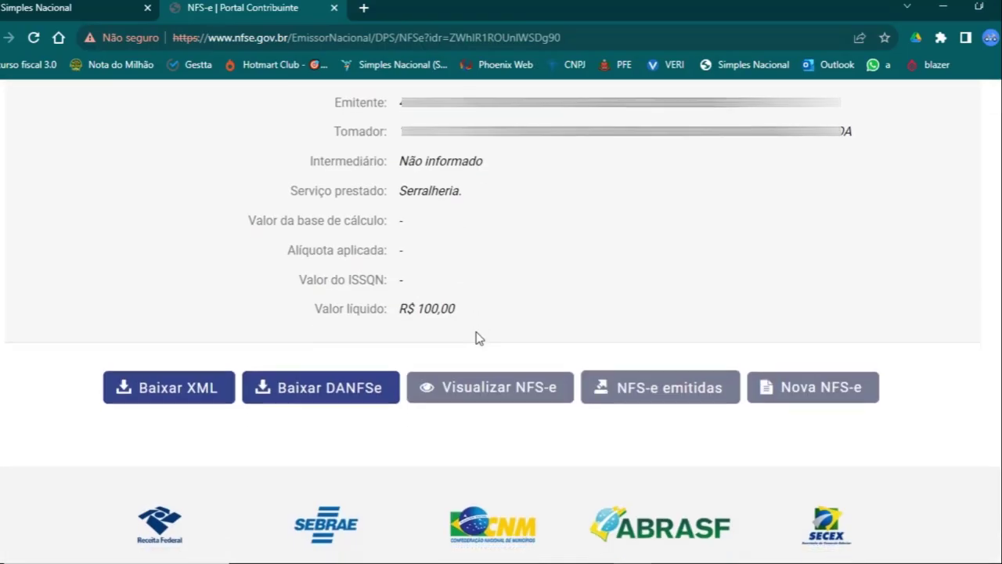
scroll(479, 338, "down", 1)
left_click(341, 337)
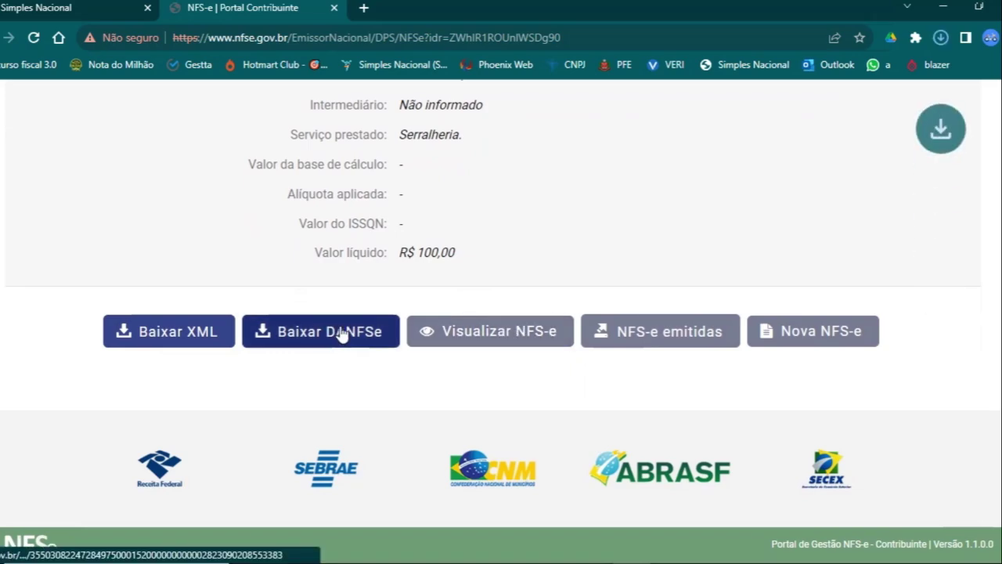
left_click(784, 82)
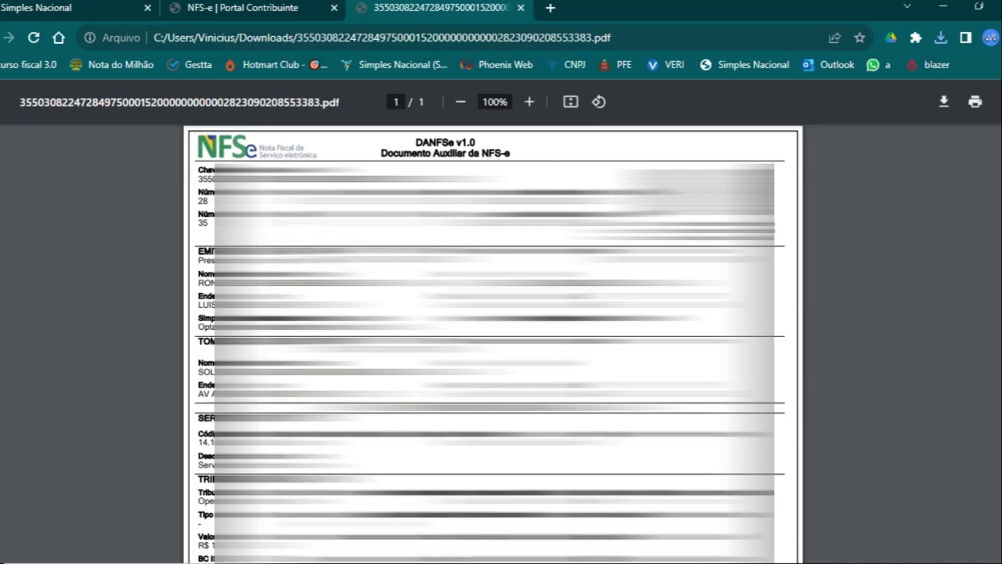
Step: Enlarge the DANFSe PDF to 110% and examine the document from beginning to end
left_click(529, 102)
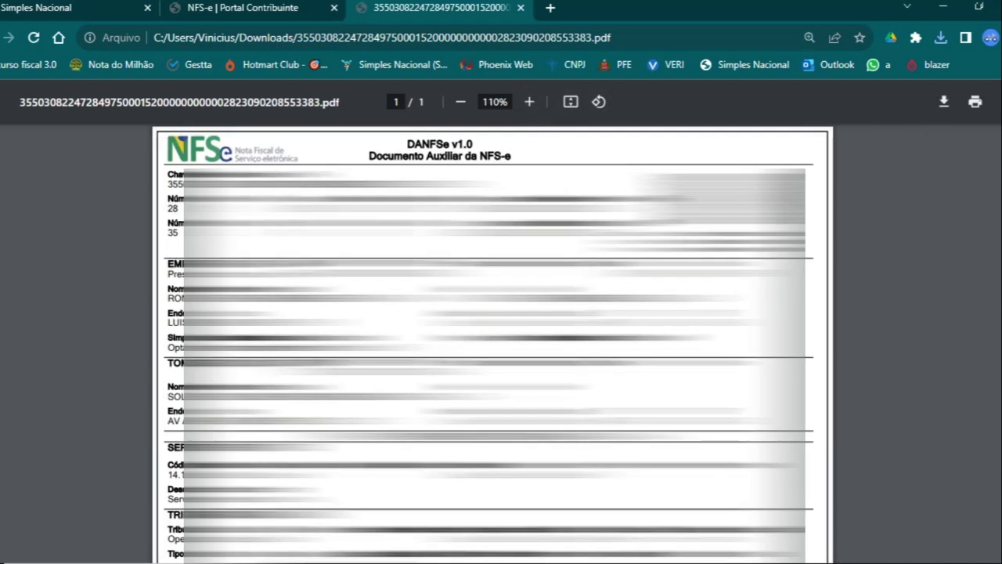
scroll(494, 345, "down", 5)
scroll(493, 345, "up", 6)
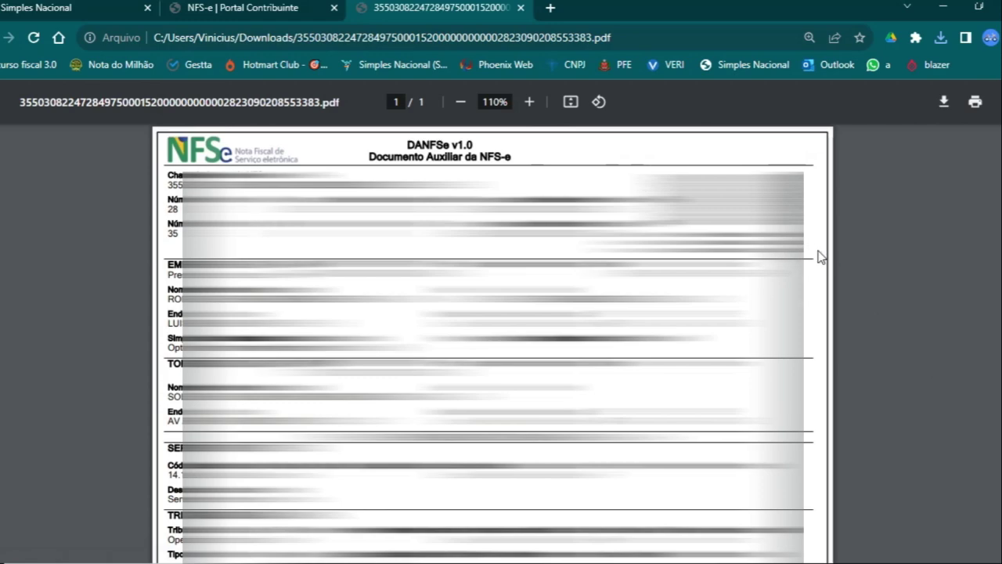
scroll(494, 345, "down", 6)
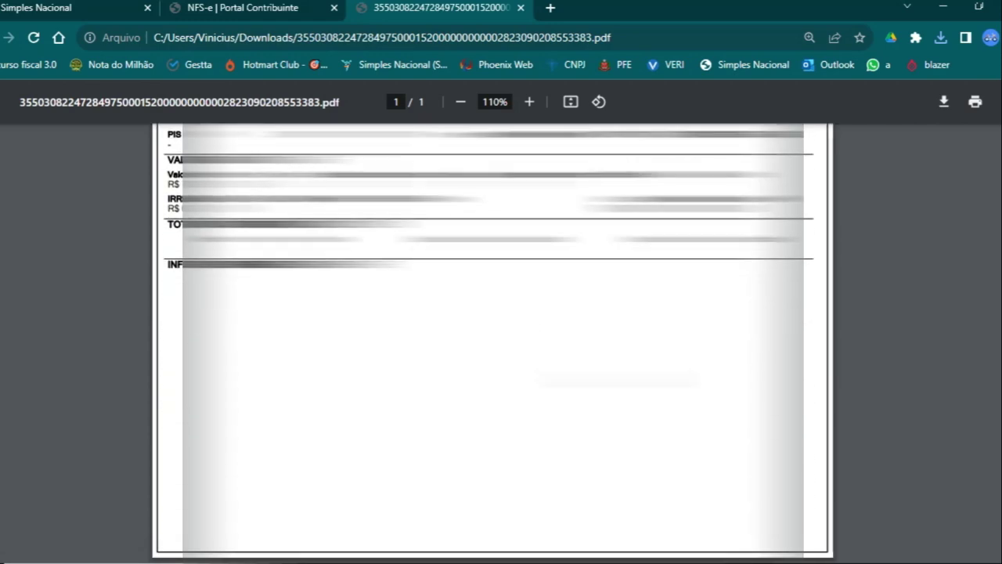
scroll(833, 250, "up", 5)
Step: Return to the NFS-e portal's main page and view the Últimas NFS-e emitidas list and the Acesso Rápido section
key("ctrl+shift+Tab")
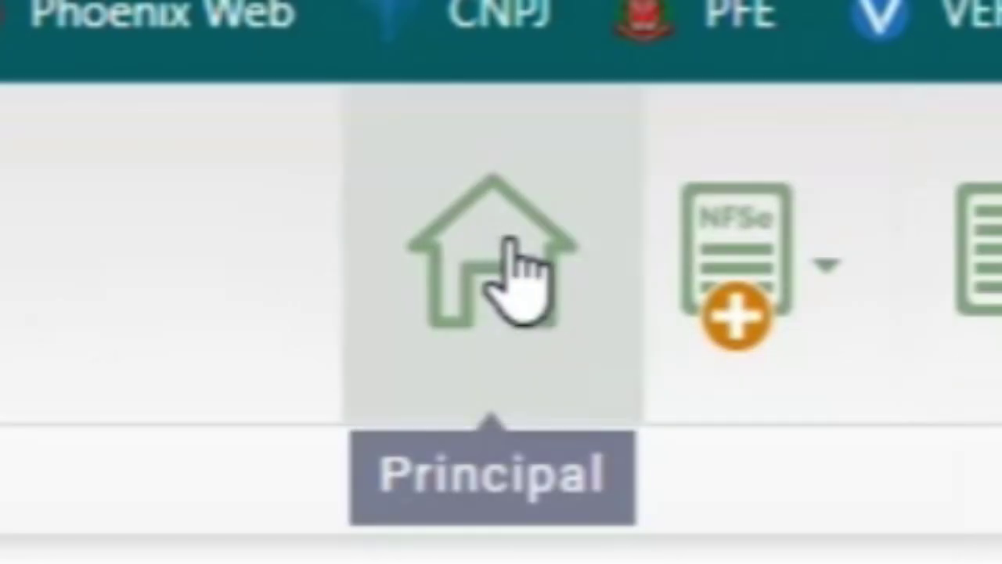
left_click(513, 249)
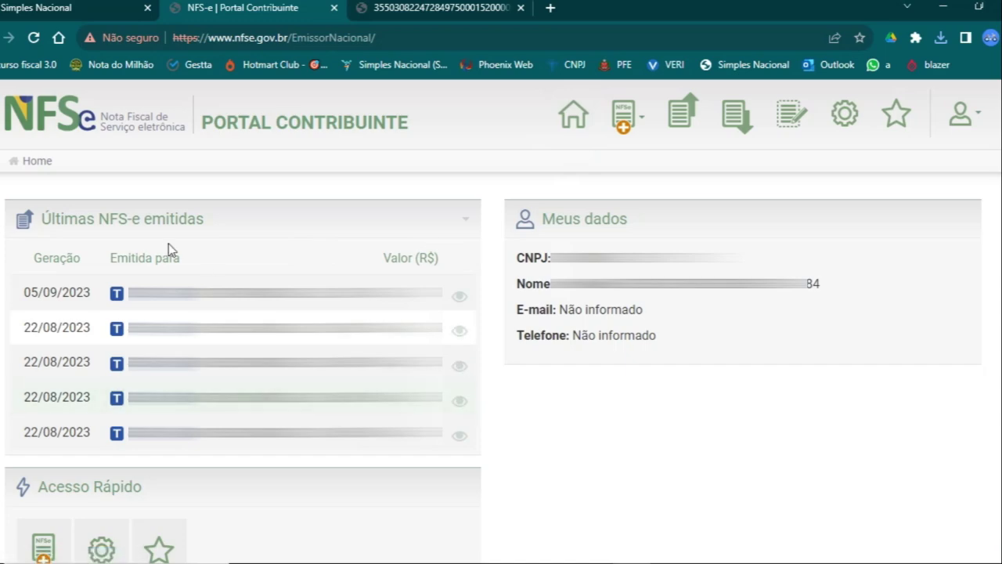
scroll(201, 513, "down", 3)
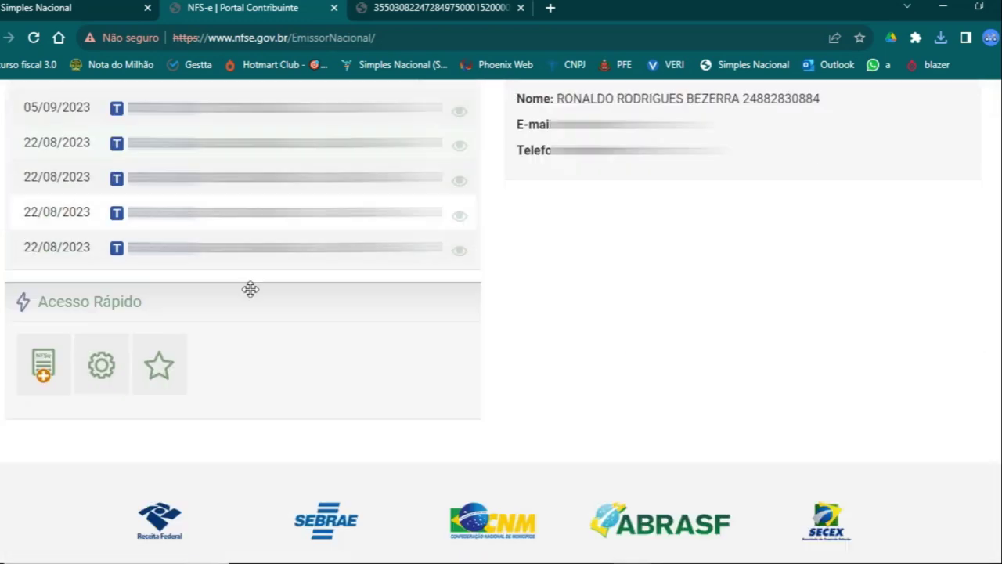
Step: Open the Serviços Favoritos page of the portal and start registering a new favorite service
scroll(799, 414, "up", 3)
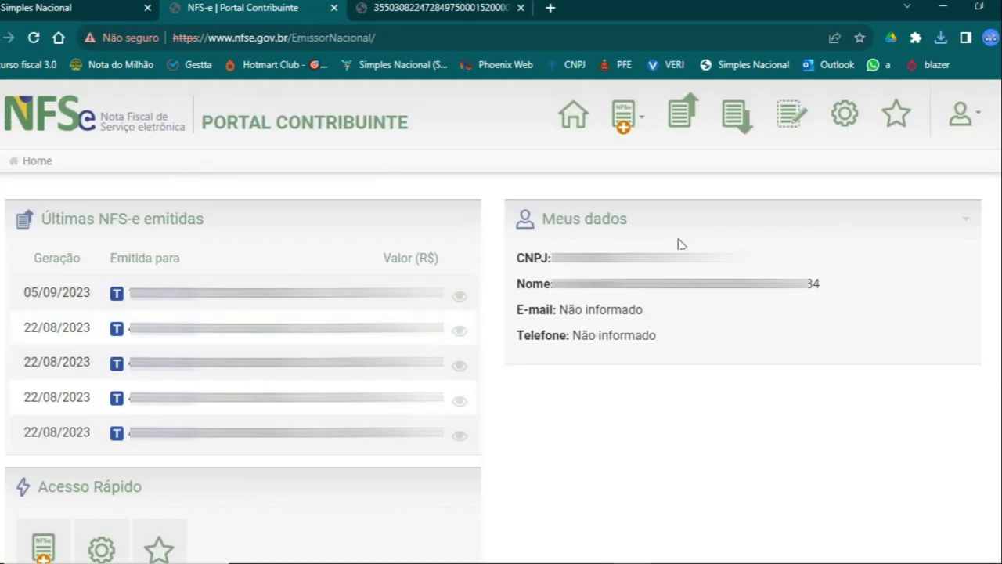
mouse_move(626, 100)
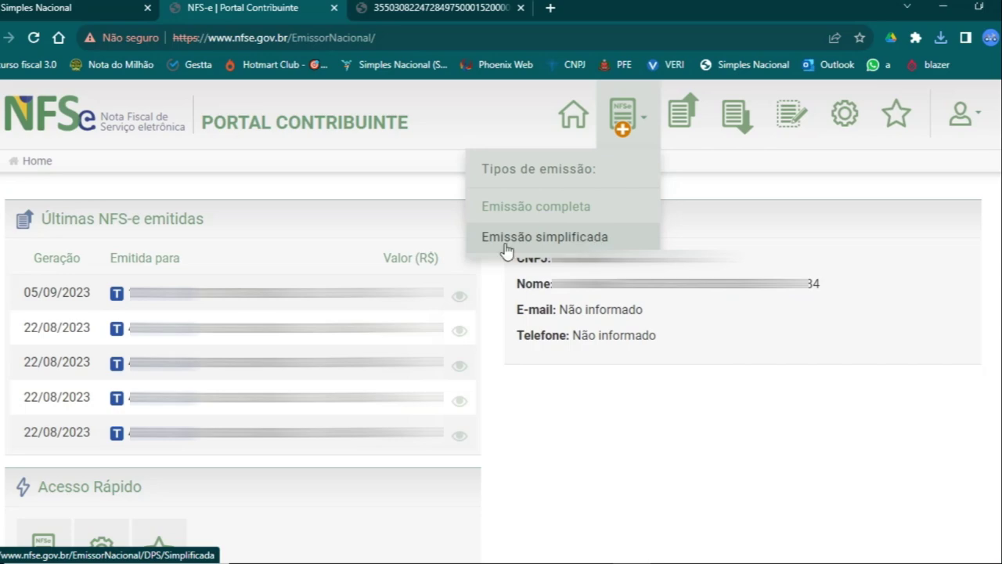
left_click(898, 117)
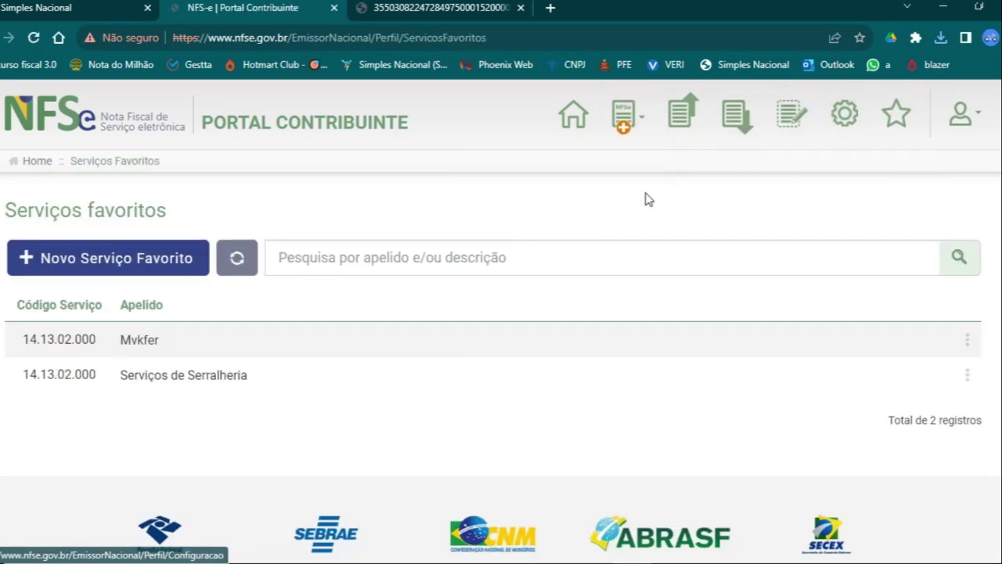
mouse_move(622, 121)
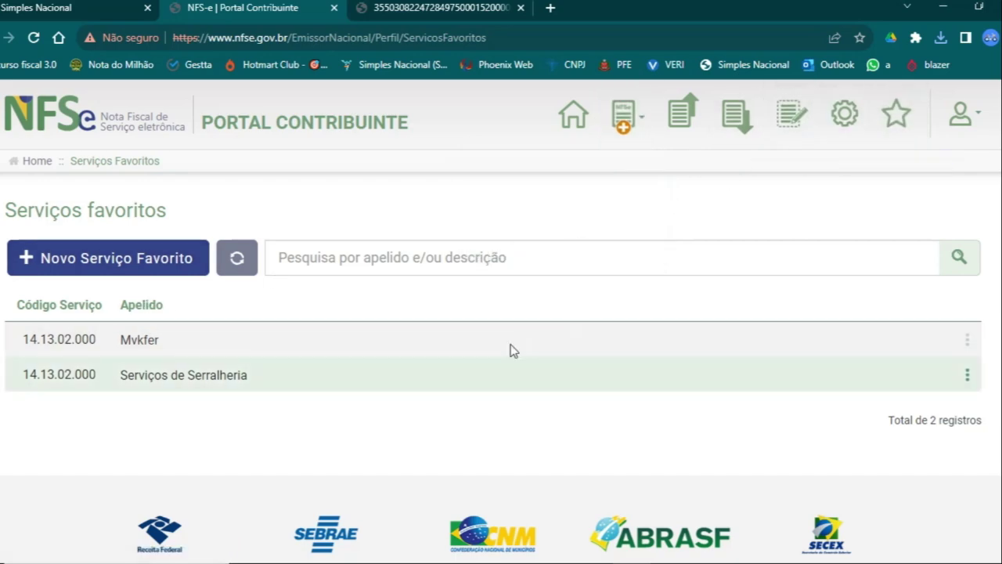
left_click(96, 263)
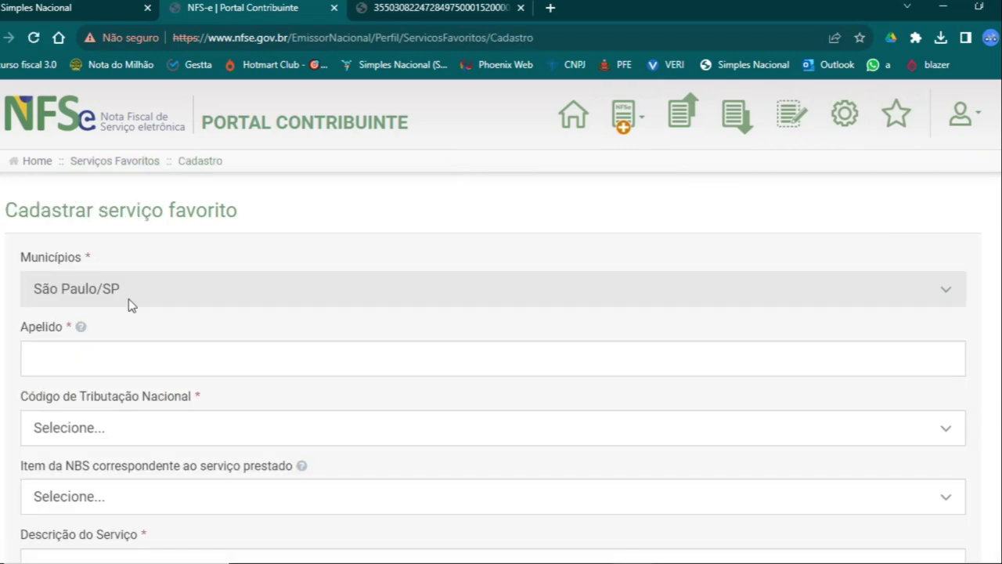
Step: Set the favorite's Apelido to Serviços de Serralheria and its Código de Tributação Nacional to 14.13.02 - Serralheria
scroll(95, 316, "down", 1)
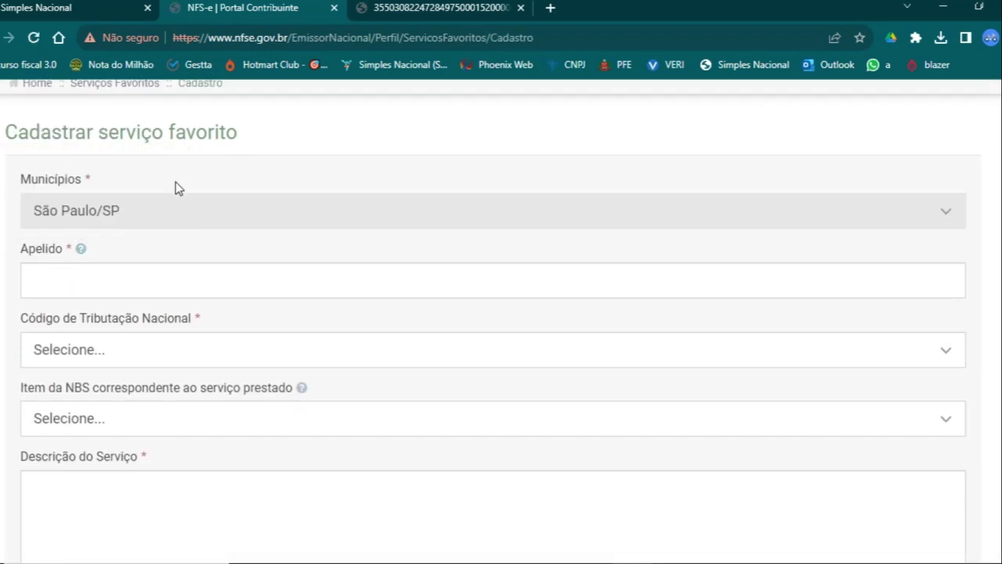
scroll(148, 259, "down", 1)
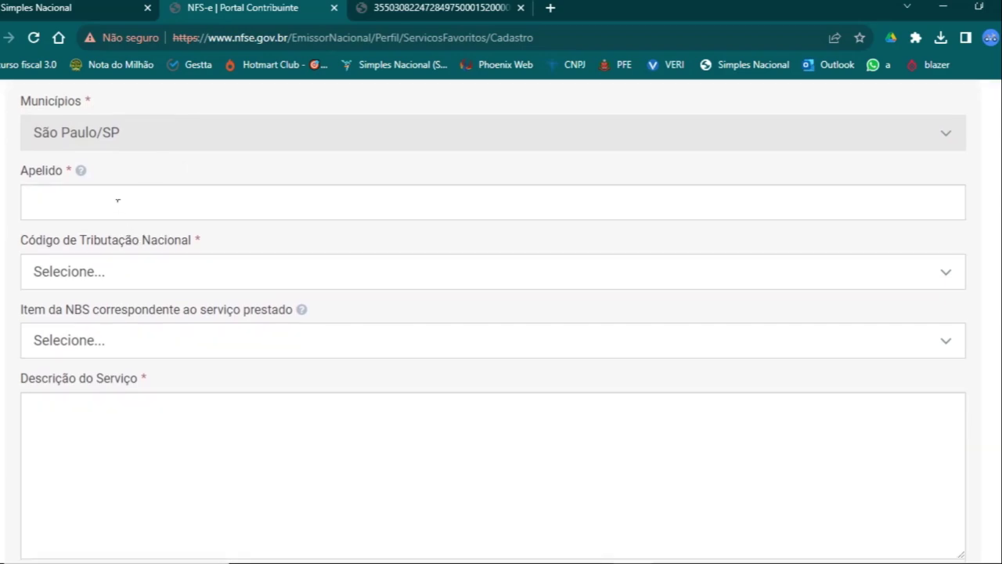
left_click(117, 201)
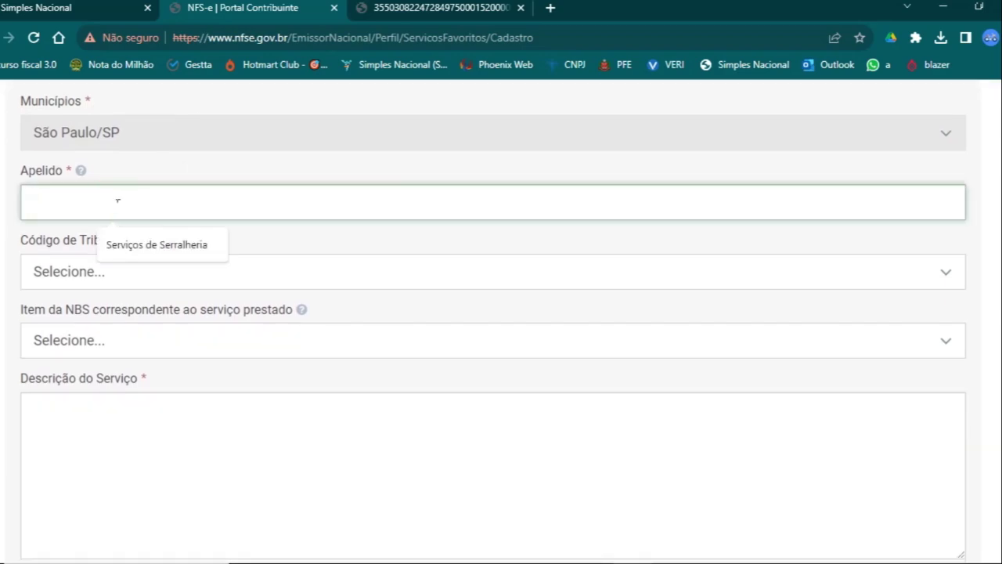
left_click(180, 246)
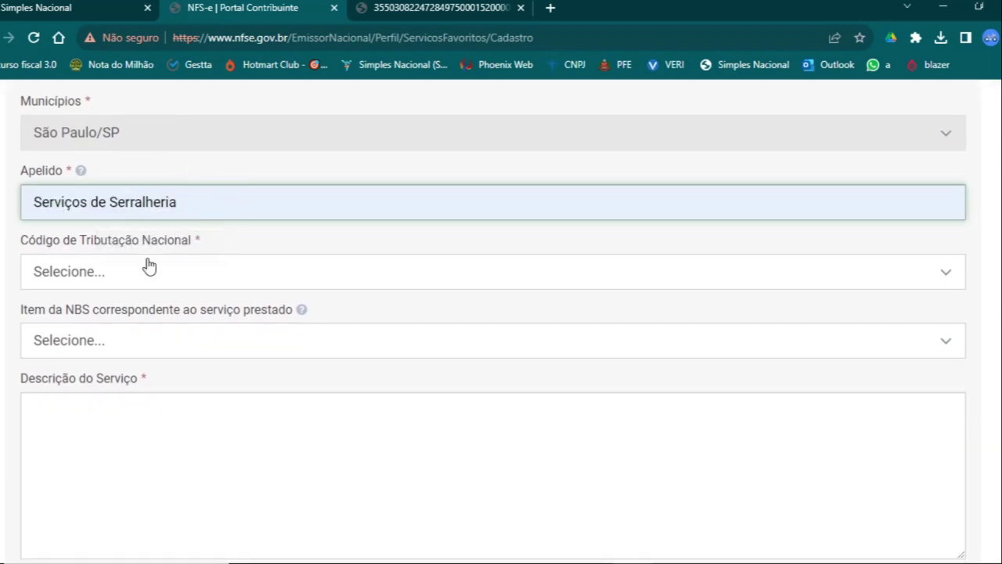
left_click(127, 279)
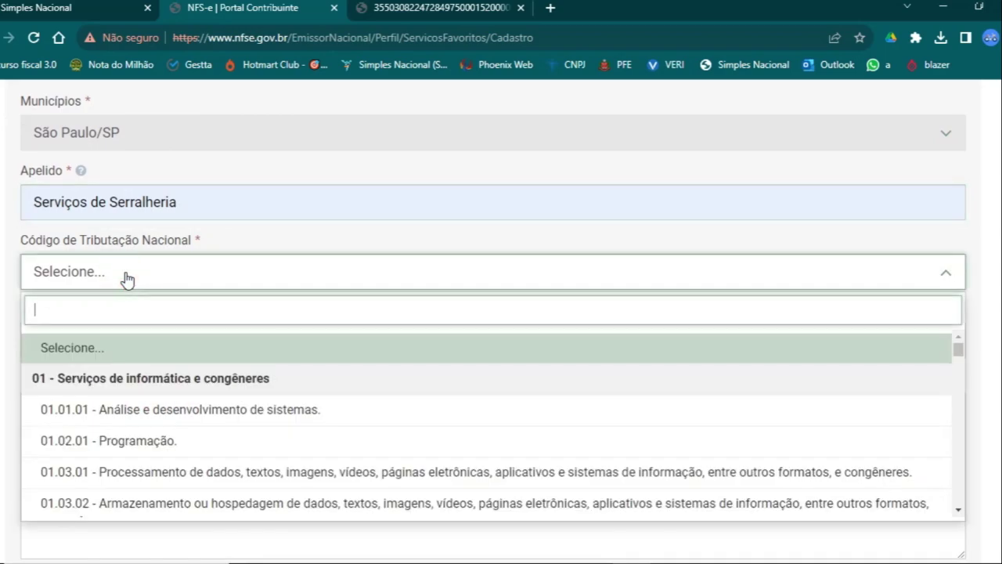
type("Serra")
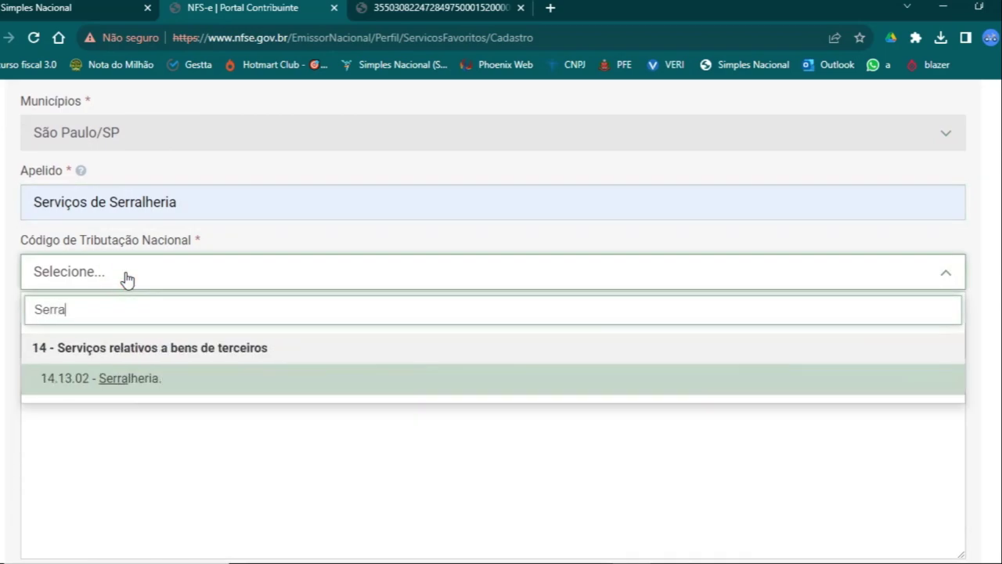
left_click(134, 385)
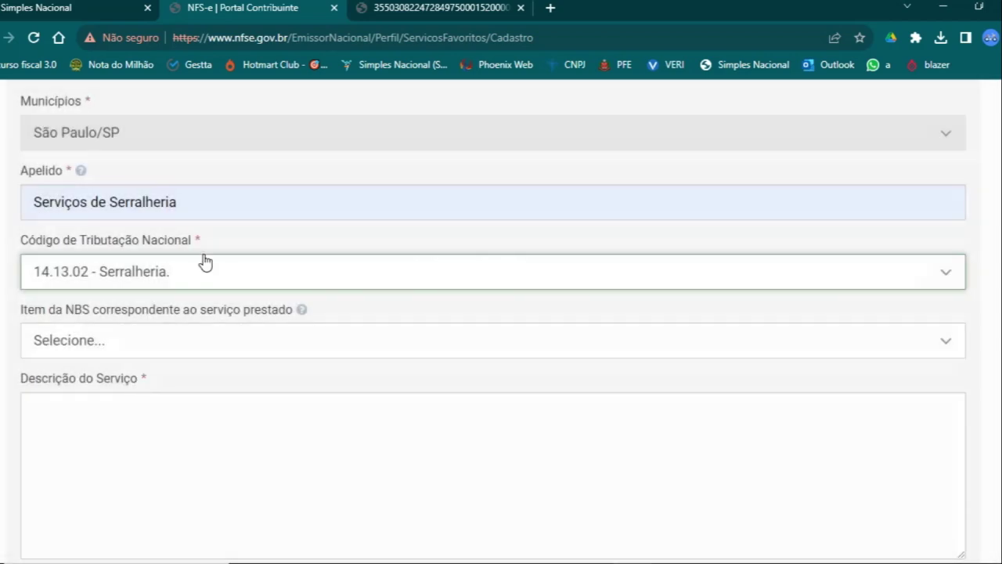
Step: Set the NBS item to 101370000 - Serviços de carpintaria e serralheria, inclusive suas instalações e montagens
scroll(130, 269, "down", 1)
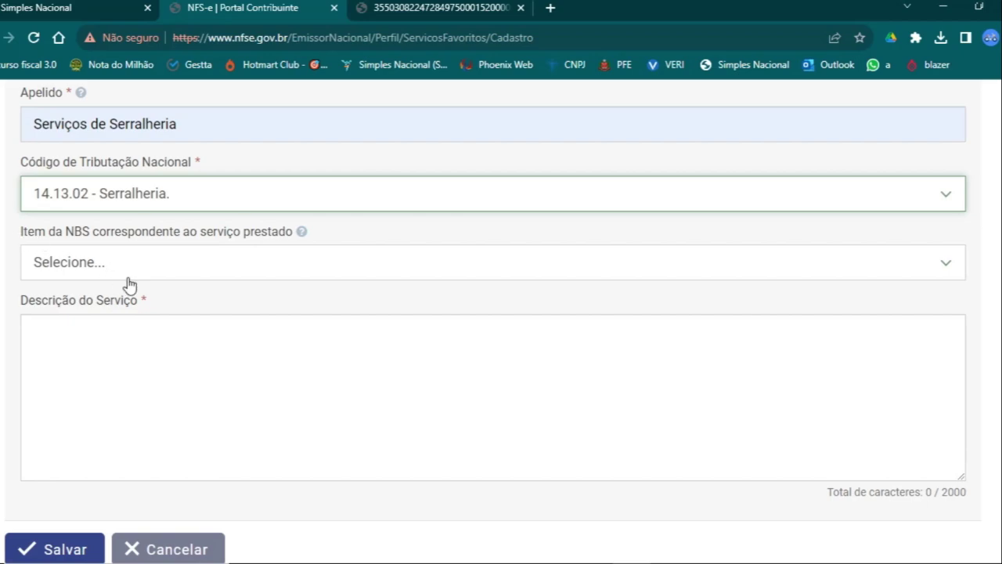
left_click(116, 266)
type("se")
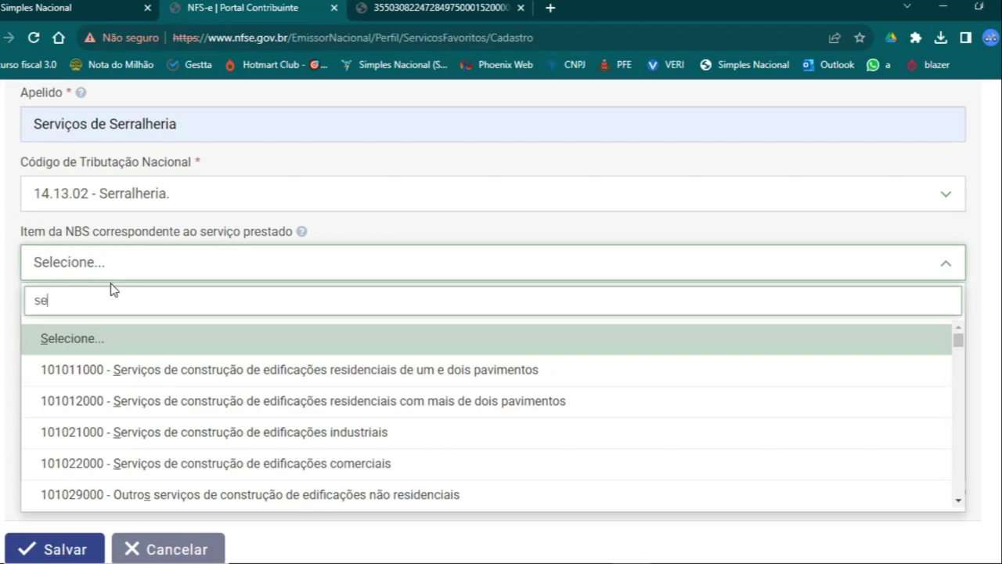
type("raa")
key("BackSpace")
key("Return")
Step: Enter Serviços de Serralheria as the service description and save the favorite service
left_click(207, 371)
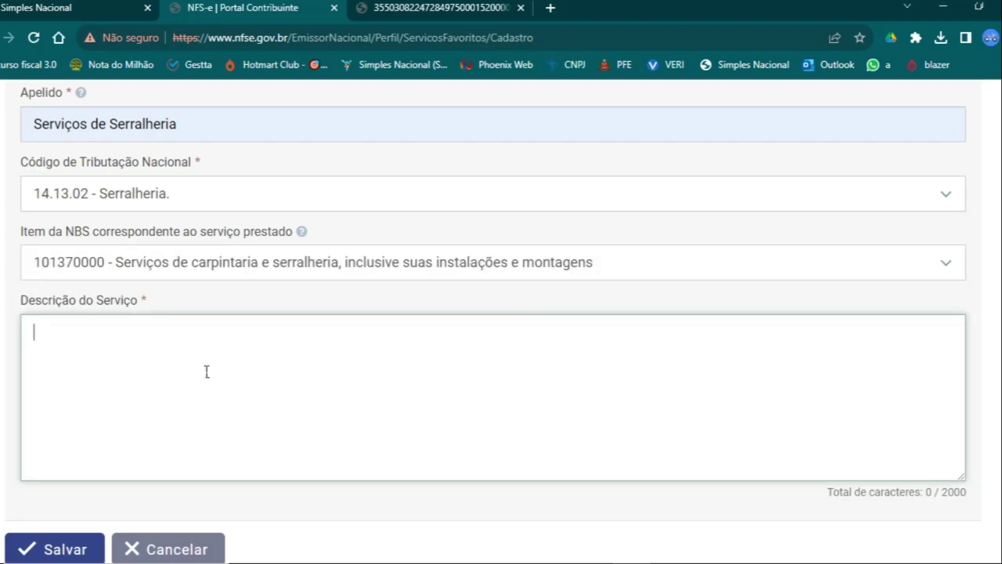
type("Serviços de Serralheria")
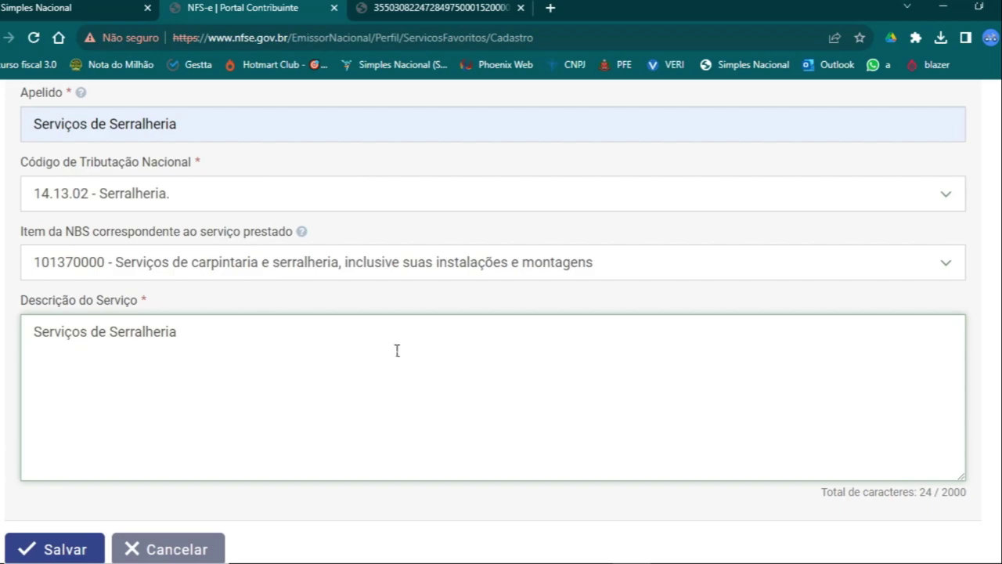
scroll(397, 351, "down", 2)
left_click(62, 367)
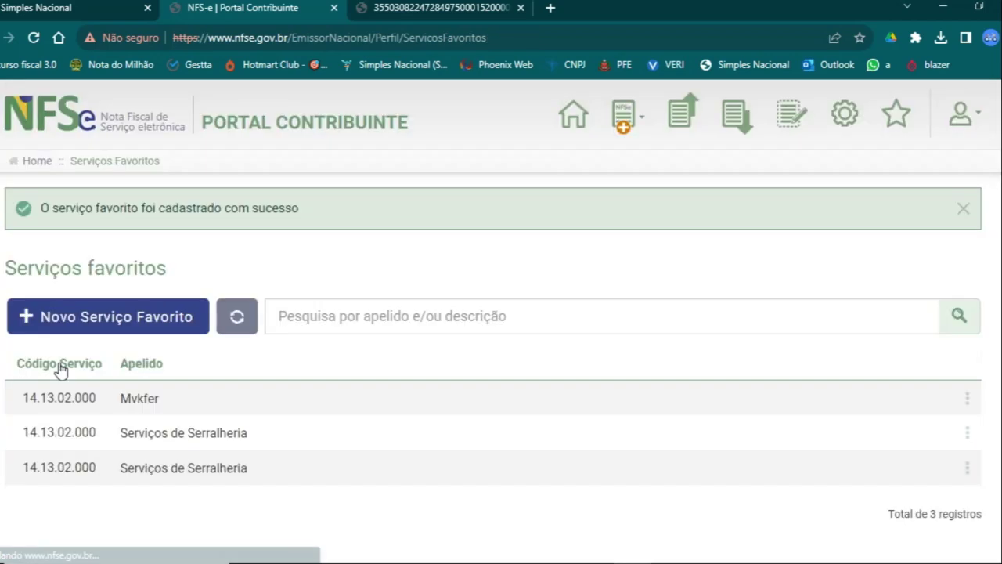
Step: Start an Emissão simplificada and fill in the client's CPF/CNPJ with the number copied from the Notepad note
scroll(109, 325, "down", 2)
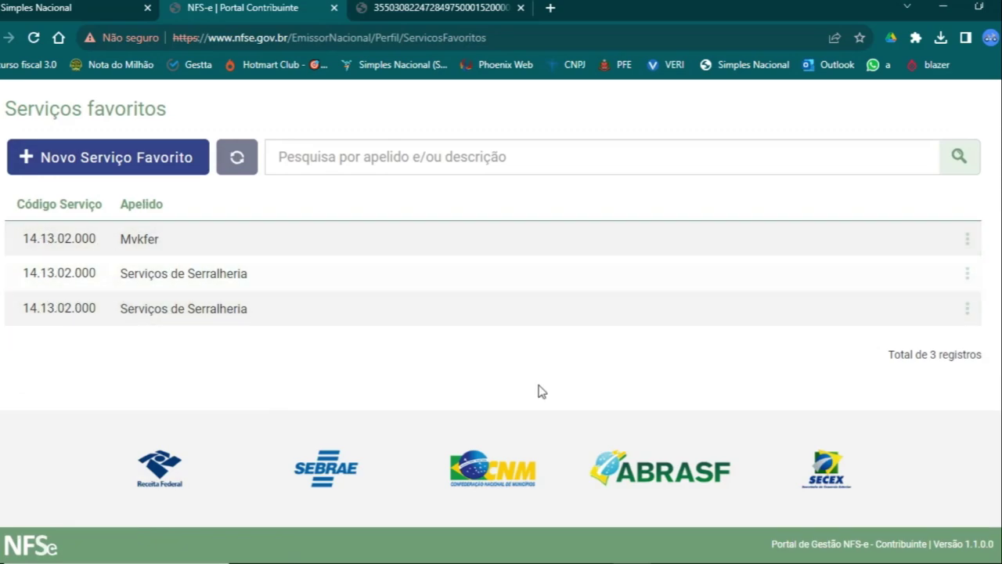
scroll(821, 399, "up", 3)
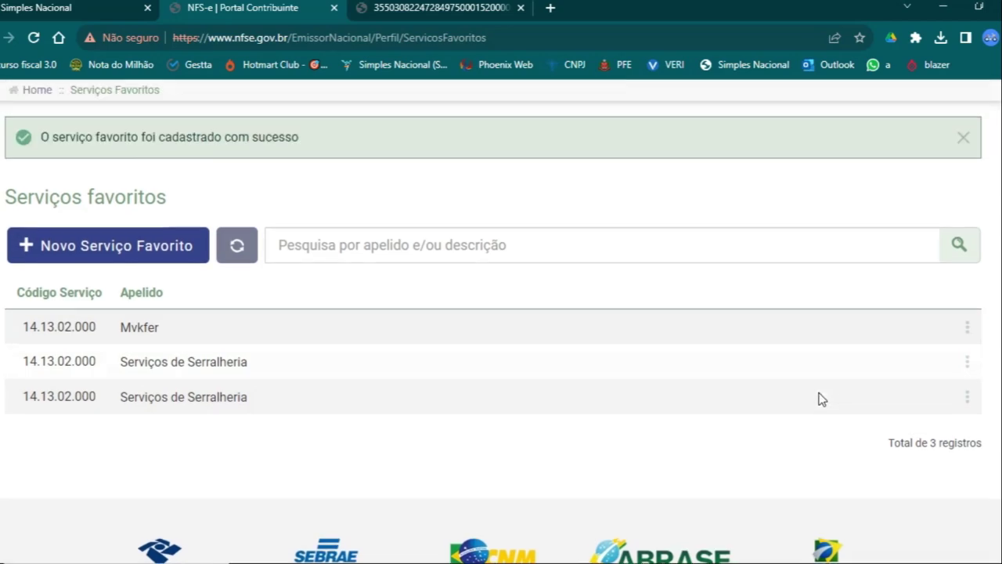
left_click(640, 114)
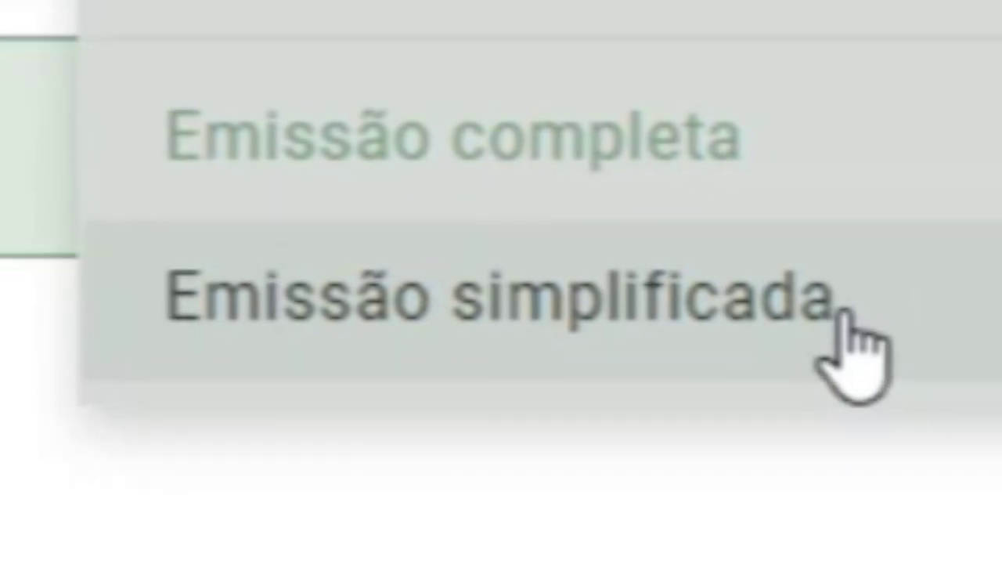
left_click(834, 333)
left_click(170, 273)
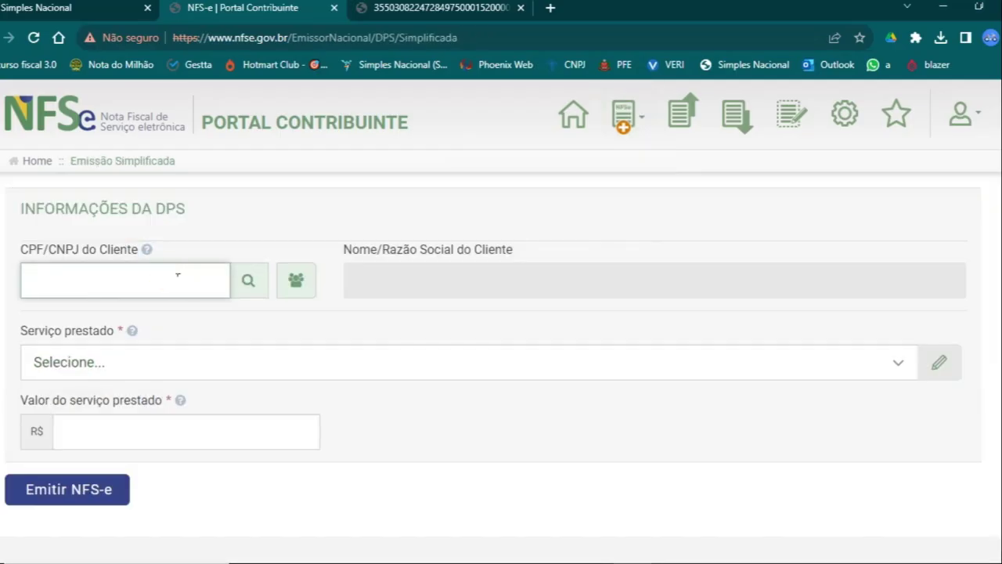
key("alt+Tab")
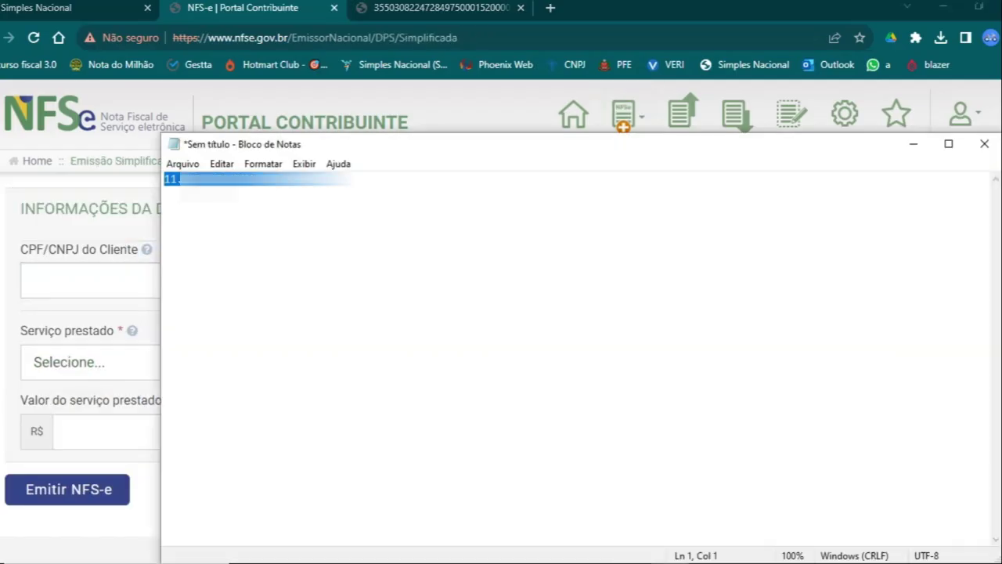
key("ctrl+c")
key("alt+Tab")
key("ctrl+v")
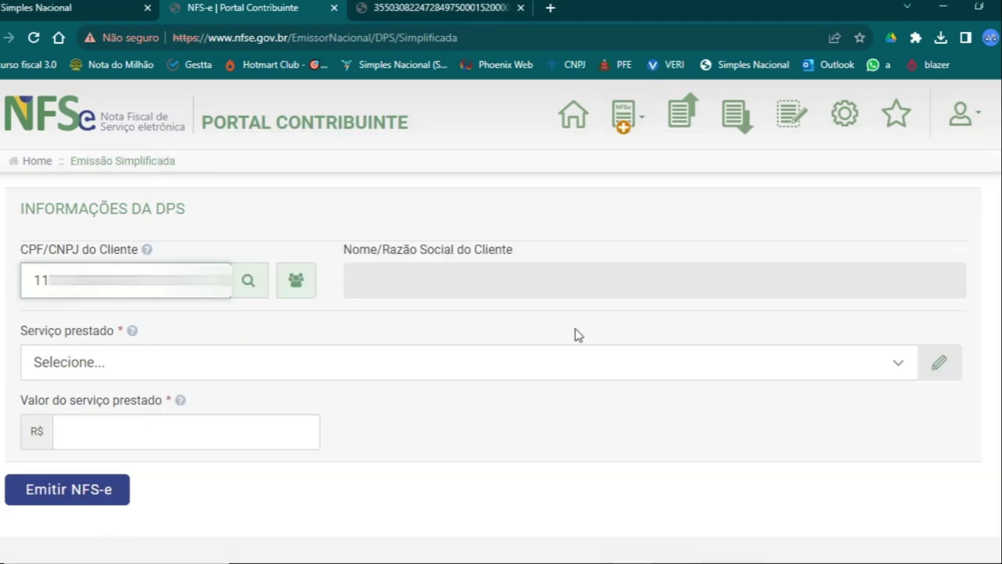
Step: Choose the first Serviços de Serralheria favorite as the service provided and set its value to R$ 100,00
left_click(93, 362)
left_click(92, 362)
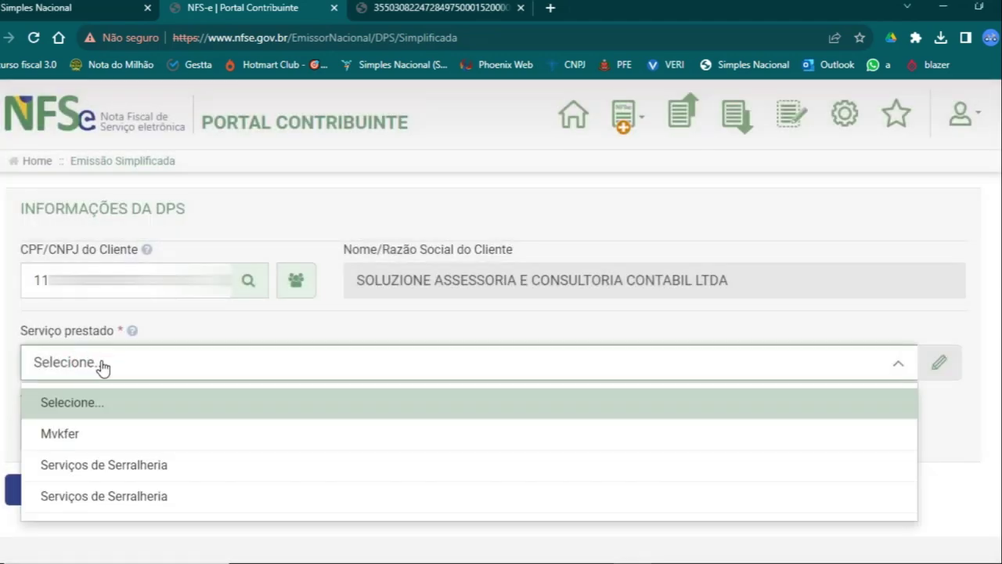
left_click(190, 474)
left_click(198, 442)
type("10")
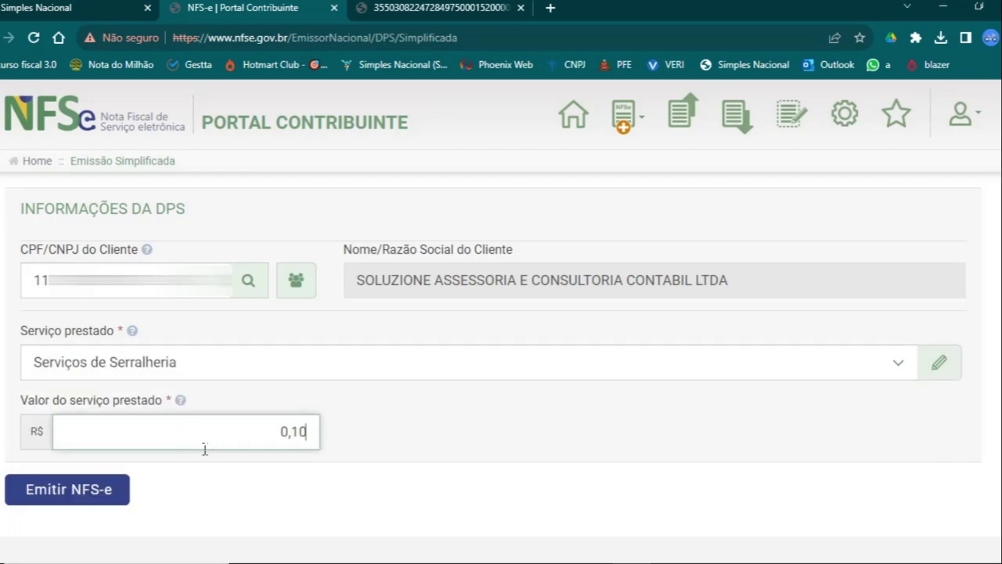
type("0,0")
Step: Review the completed simplified declaration and issue the NFS-e
scroll(660, 409, "down", 3)
scroll(653, 402, "up", 3)
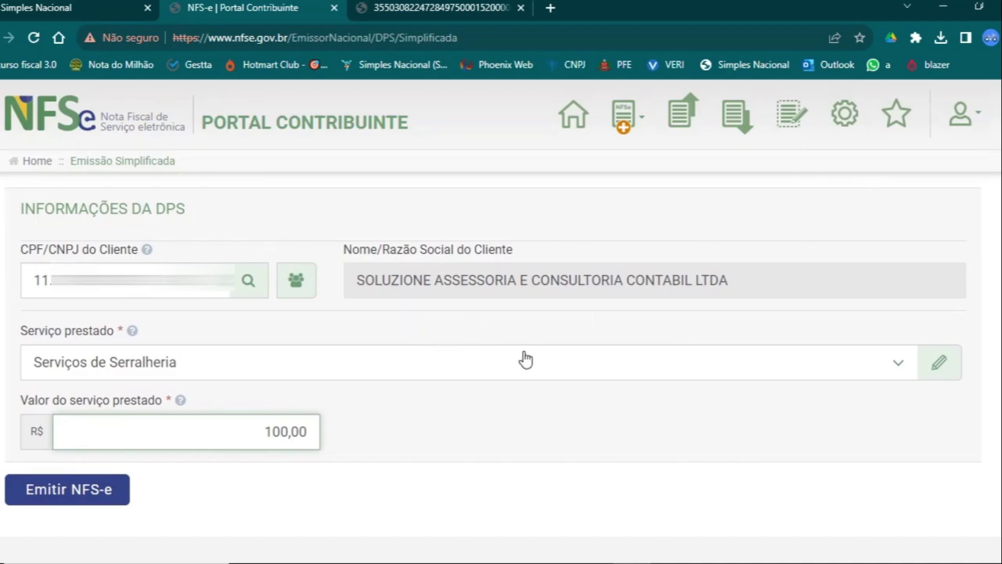
scroll(468, 351, "down", 2)
scroll(462, 355, "up", 2)
scroll(436, 326, "down", 2)
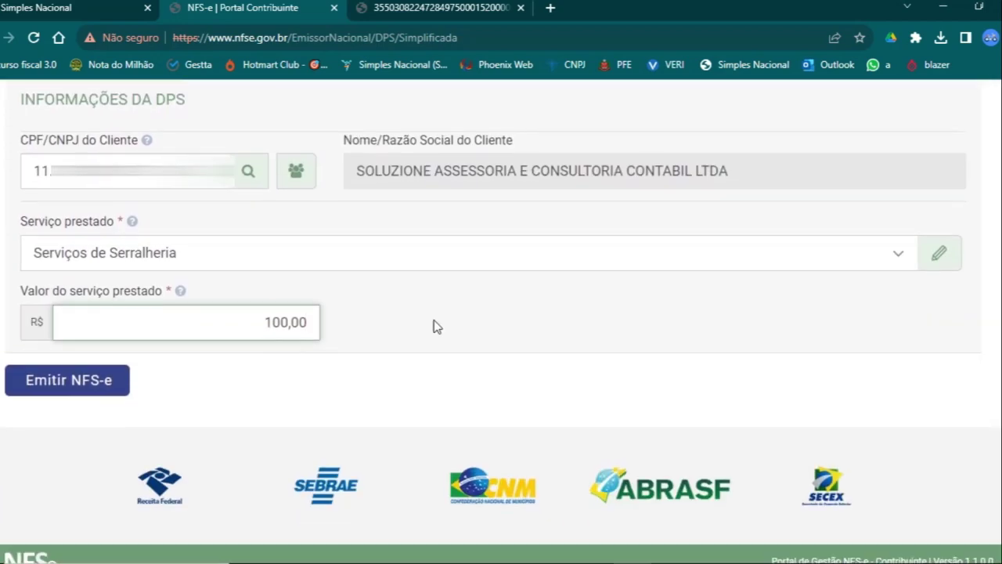
left_click(63, 366)
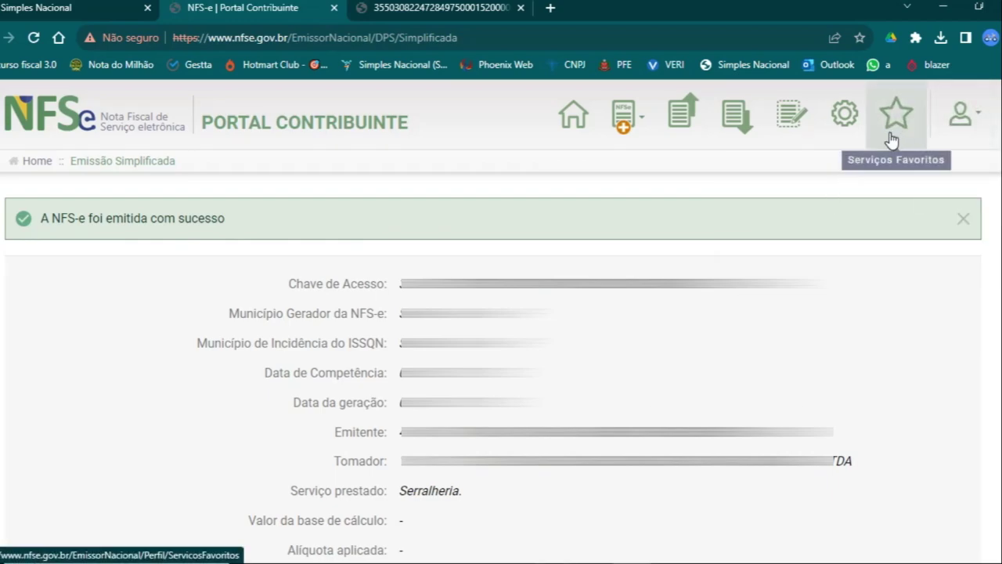
Step: Download the DANFSe of the invoice issued through simplified emission and open the downloaded PDF
mouse_move(633, 134)
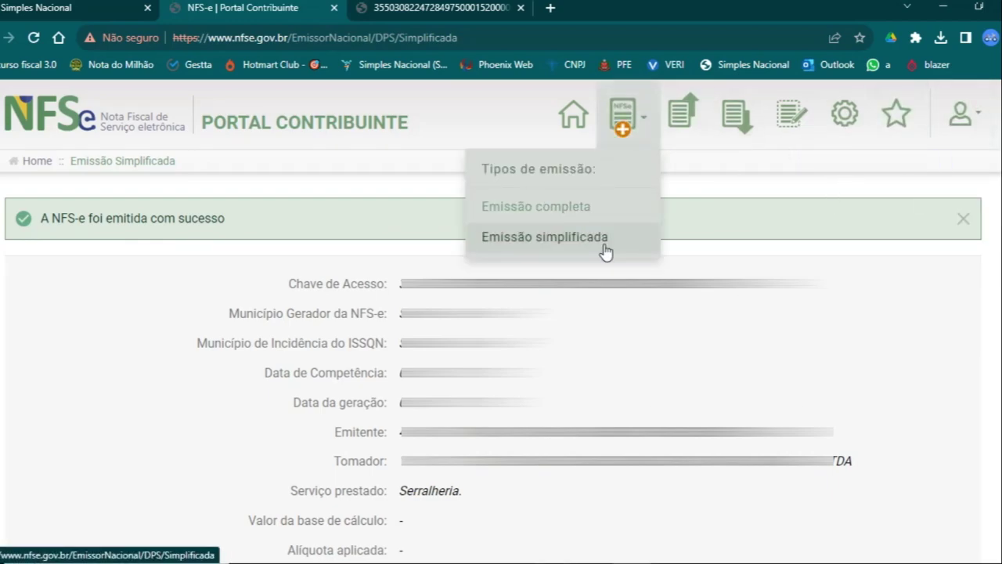
scroll(318, 340, "down", 5)
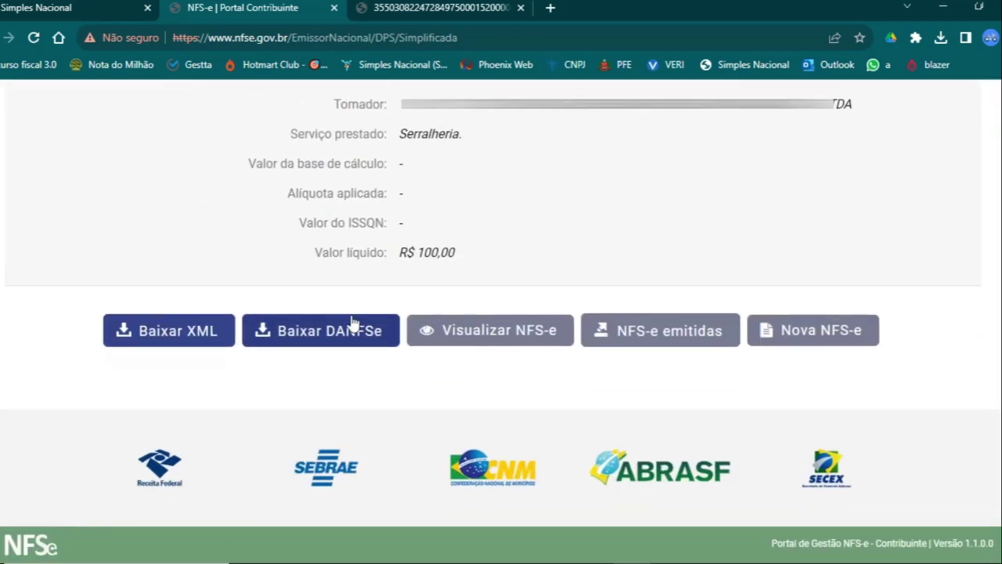
left_click(344, 332)
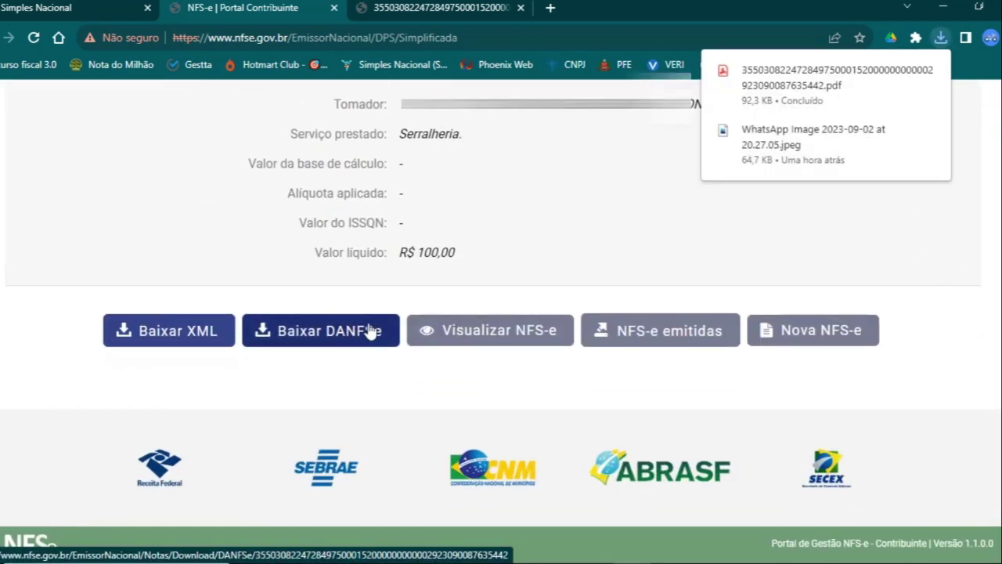
left_click(814, 79)
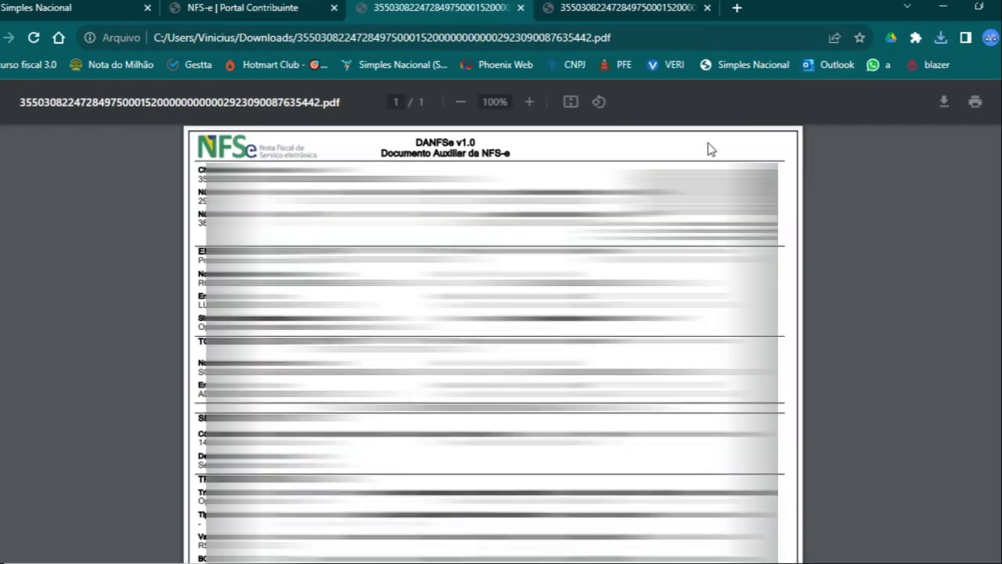